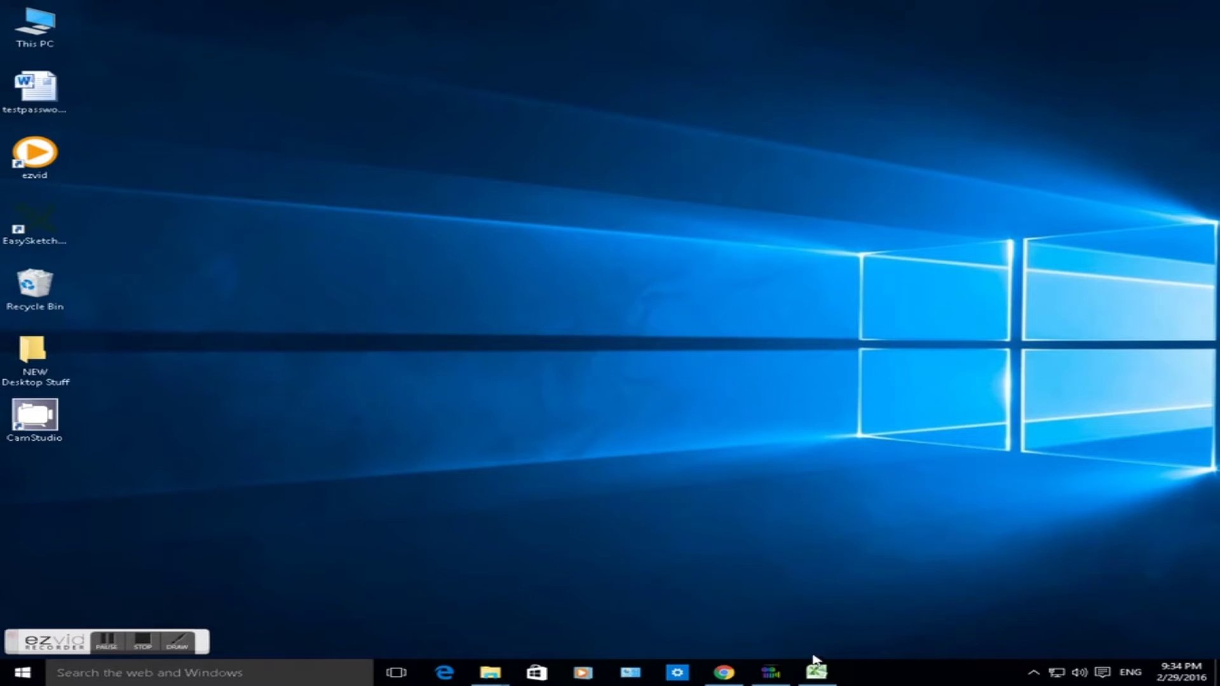
- Bring the Pupil/Score workbook to the front and select an empty cell
left_click(816, 668)
left_click(733, 305)
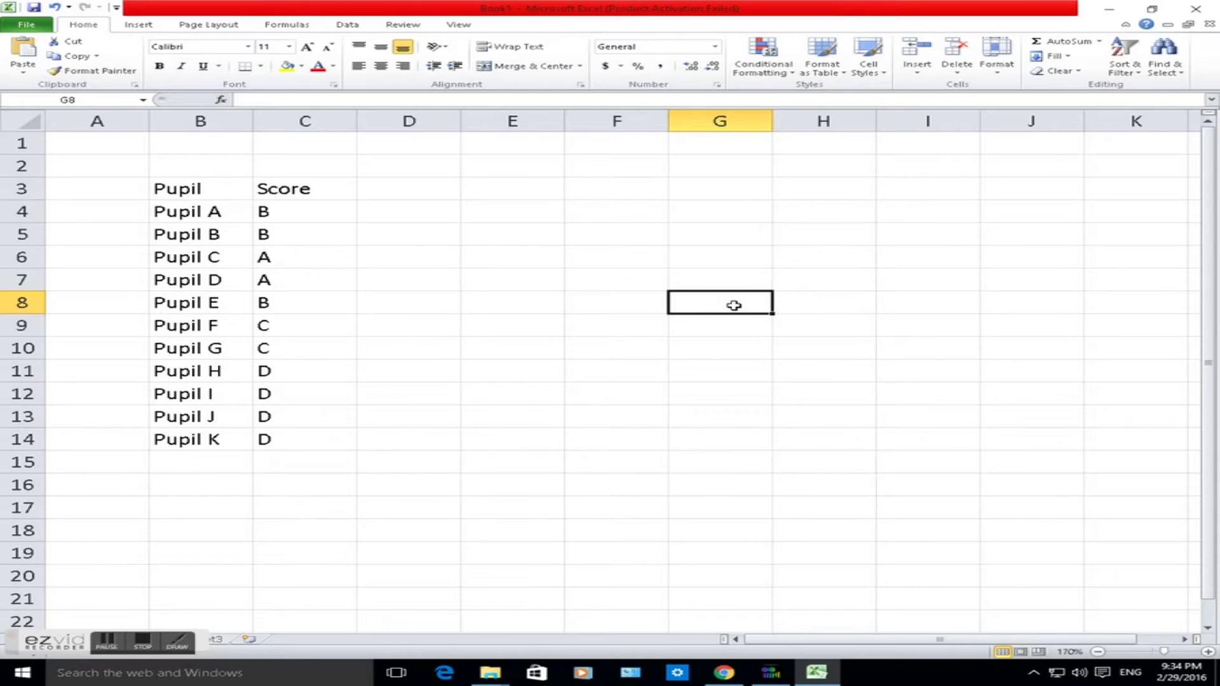
left_click_drag(166, 189, 177, 444)
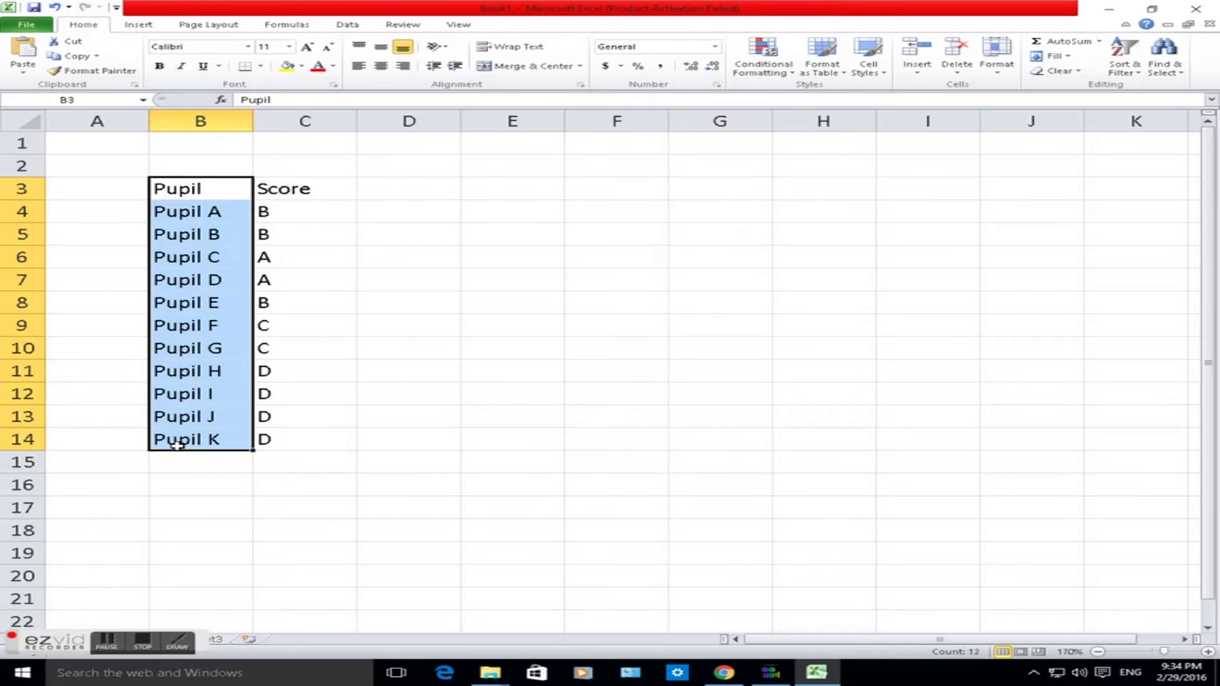
left_click_drag(294, 191, 278, 427)
left_click(297, 214)
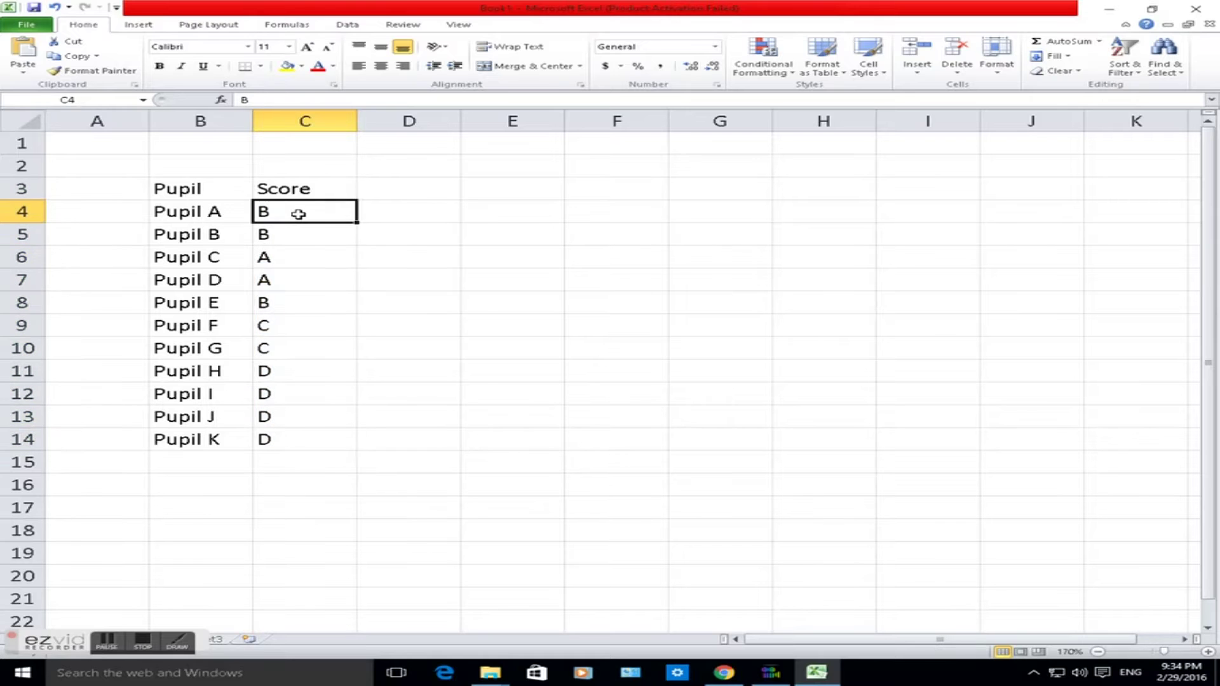
left_click(283, 368)
left_click(280, 414)
left_click(284, 438)
left_click(491, 377)
left_click(379, 233)
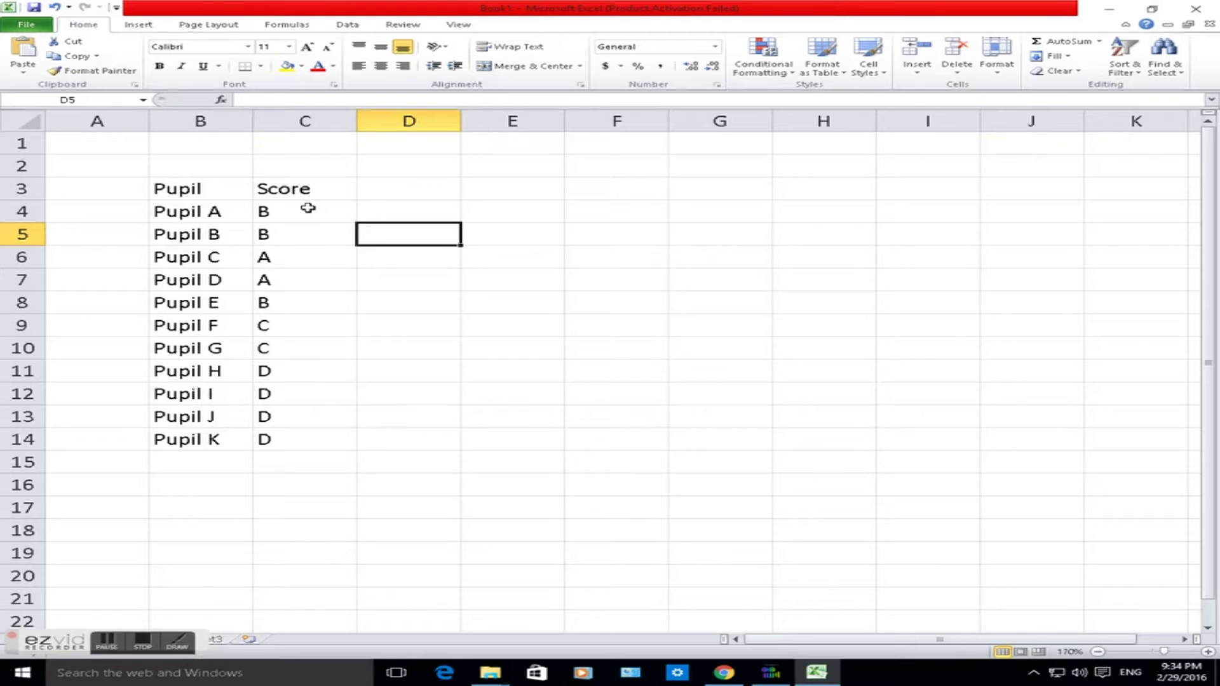
left_click_drag(307, 208, 298, 430)
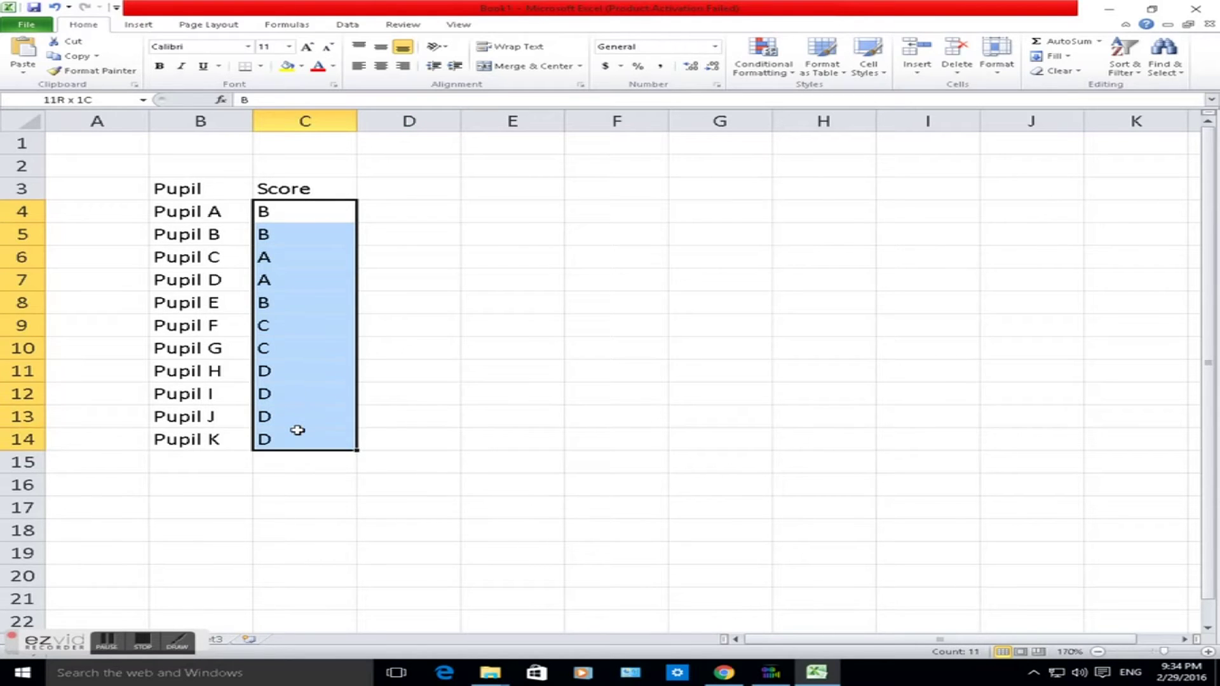
left_click(302, 214)
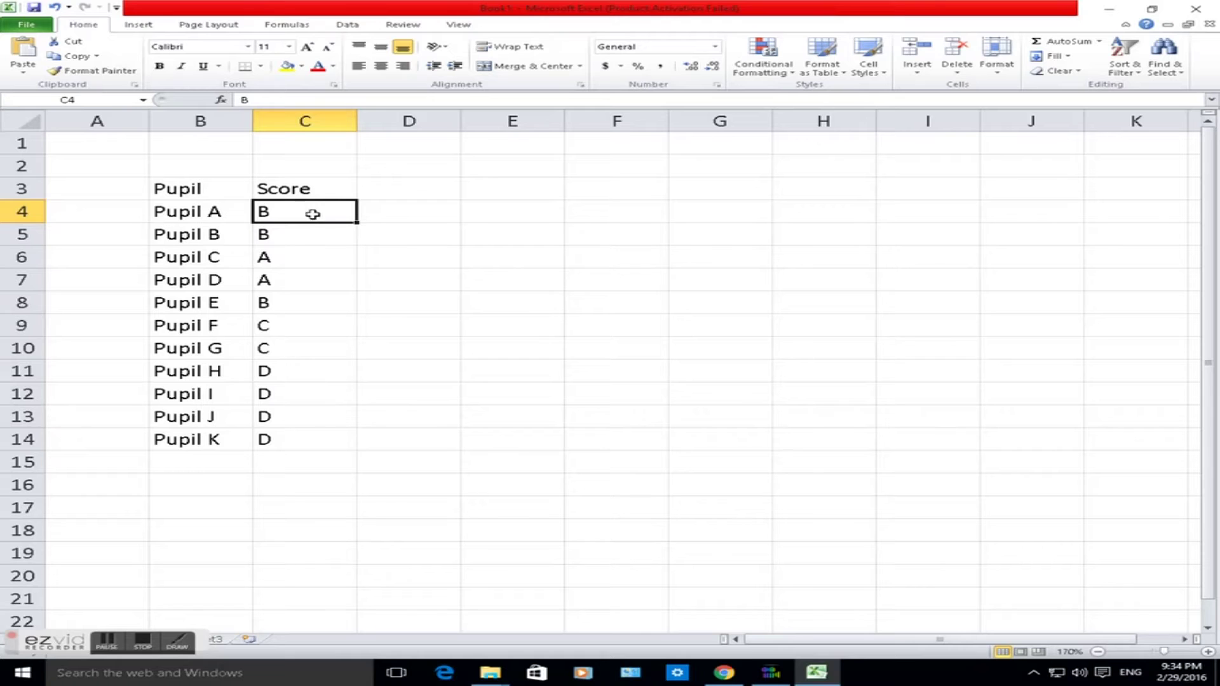
left_click(316, 240)
left_click(318, 261)
left_click(310, 281)
left_click(305, 330)
left_click(309, 346)
left_click(293, 325)
double_click(270, 325)
left_click(383, 308)
left_click(297, 258)
double_click(308, 259)
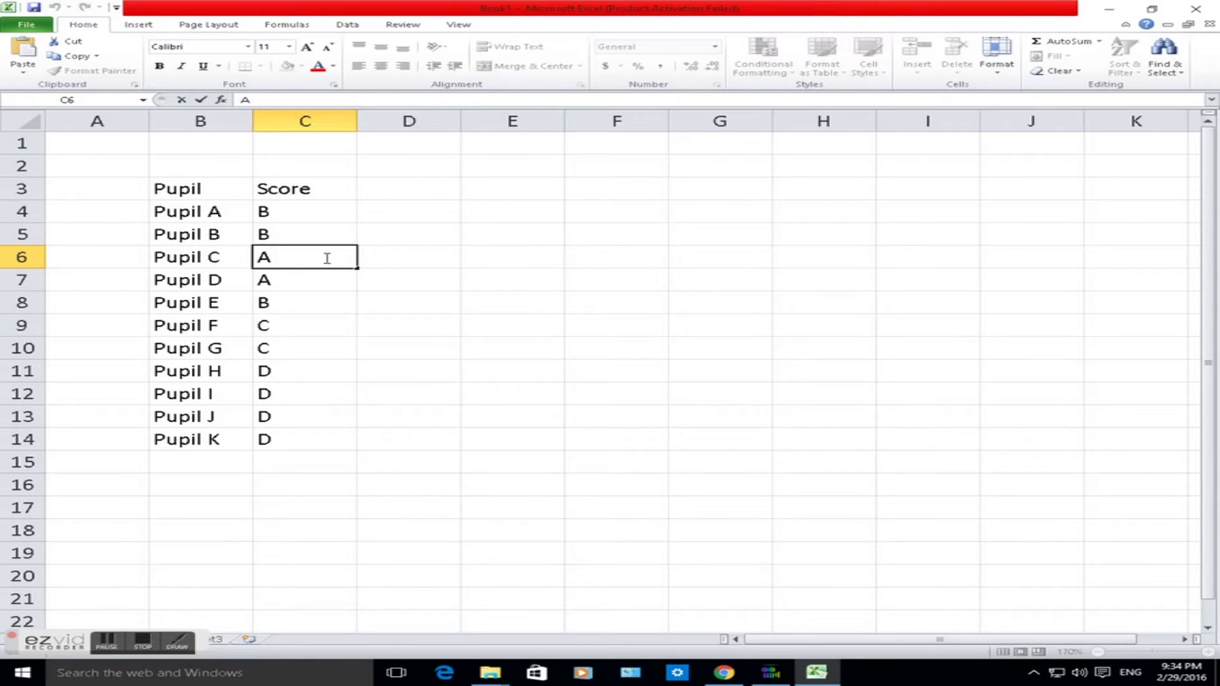
double_click(267, 257)
left_click(376, 250)
left_click(329, 256)
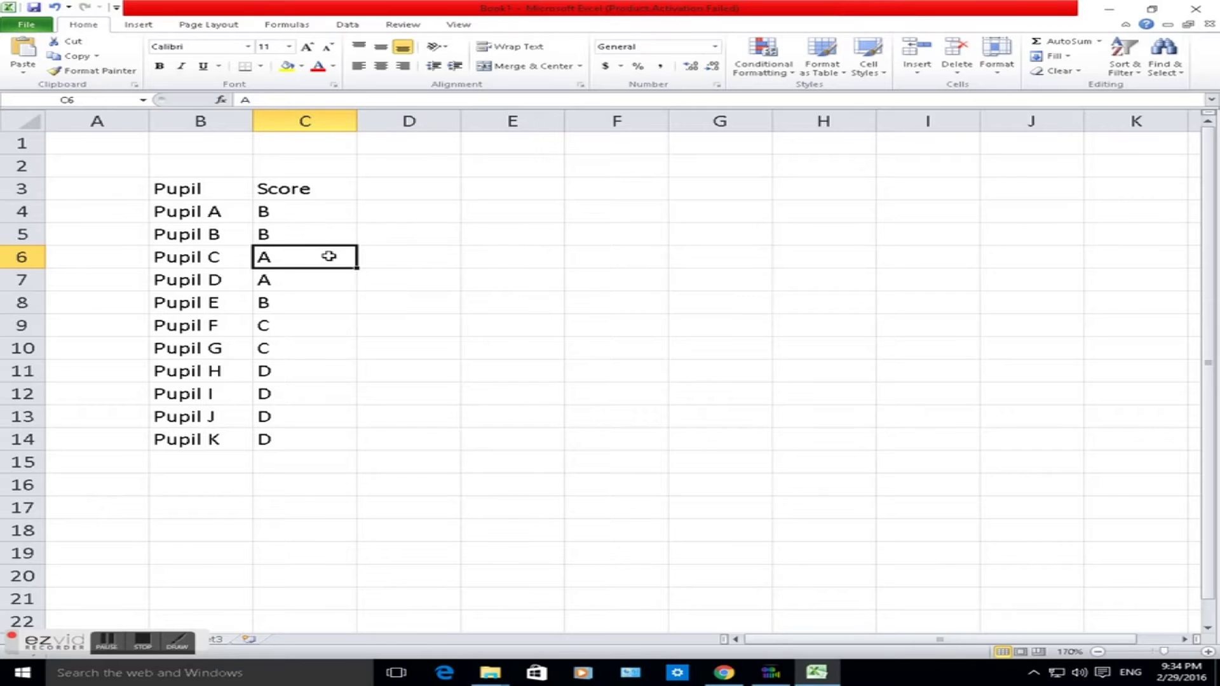
left_click(292, 300)
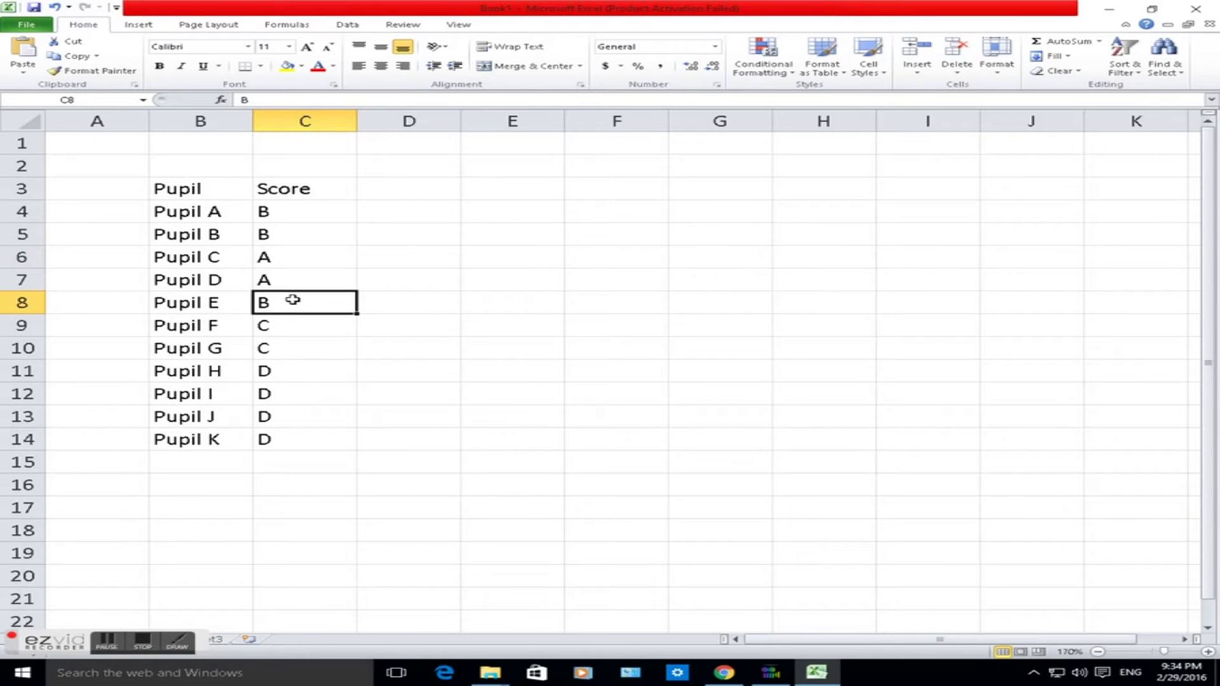
double_click(292, 299)
left_click_drag(294, 300, 238, 300)
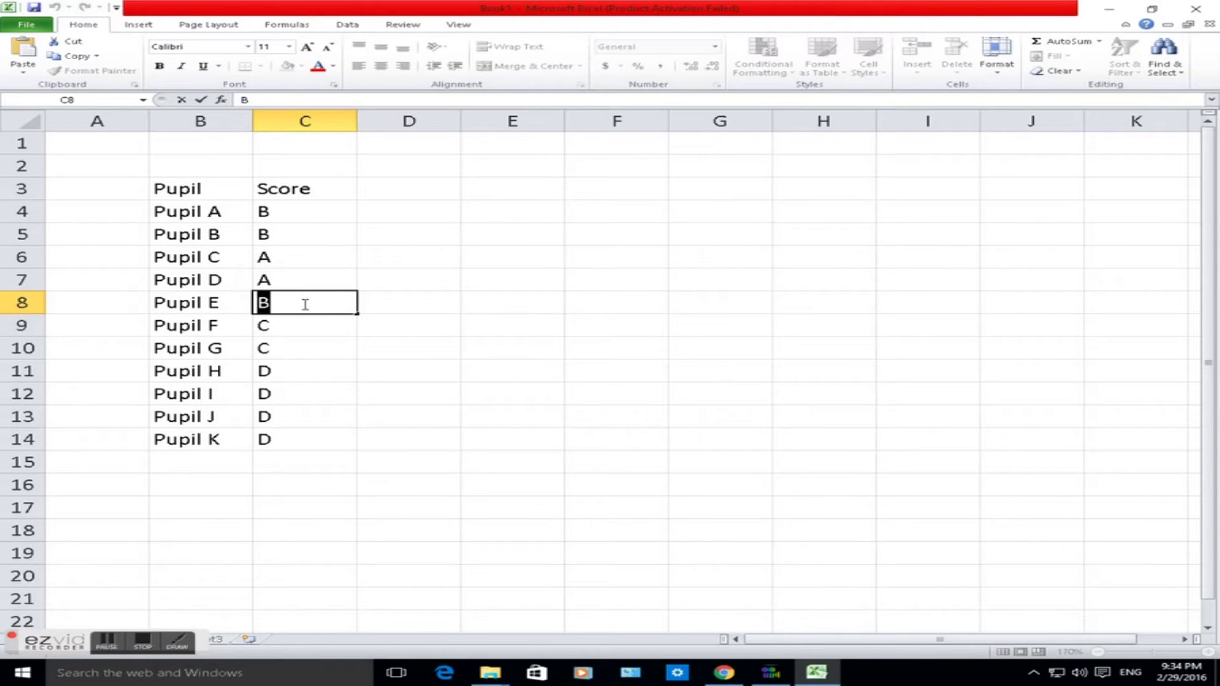
left_click(390, 304)
double_click(315, 321)
left_click_drag(317, 322, 232, 324)
left_click(290, 328)
left_click(394, 333)
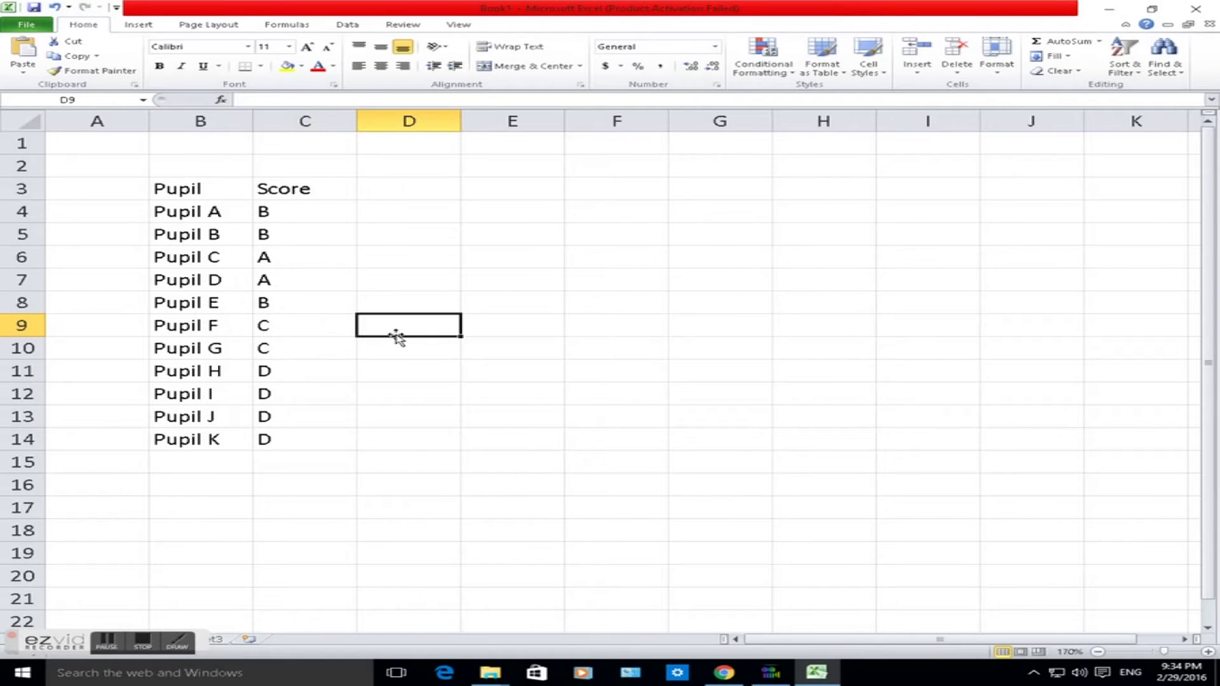
double_click(312, 363)
left_click_drag(314, 363, 257, 365)
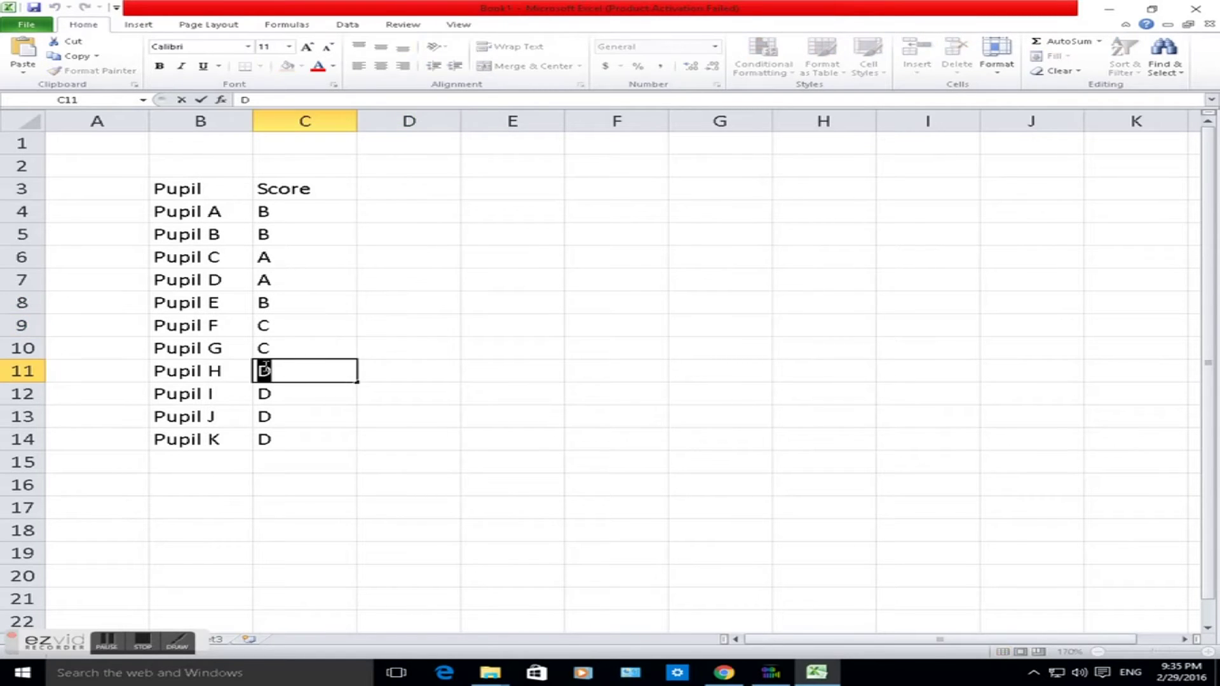
left_click(400, 253)
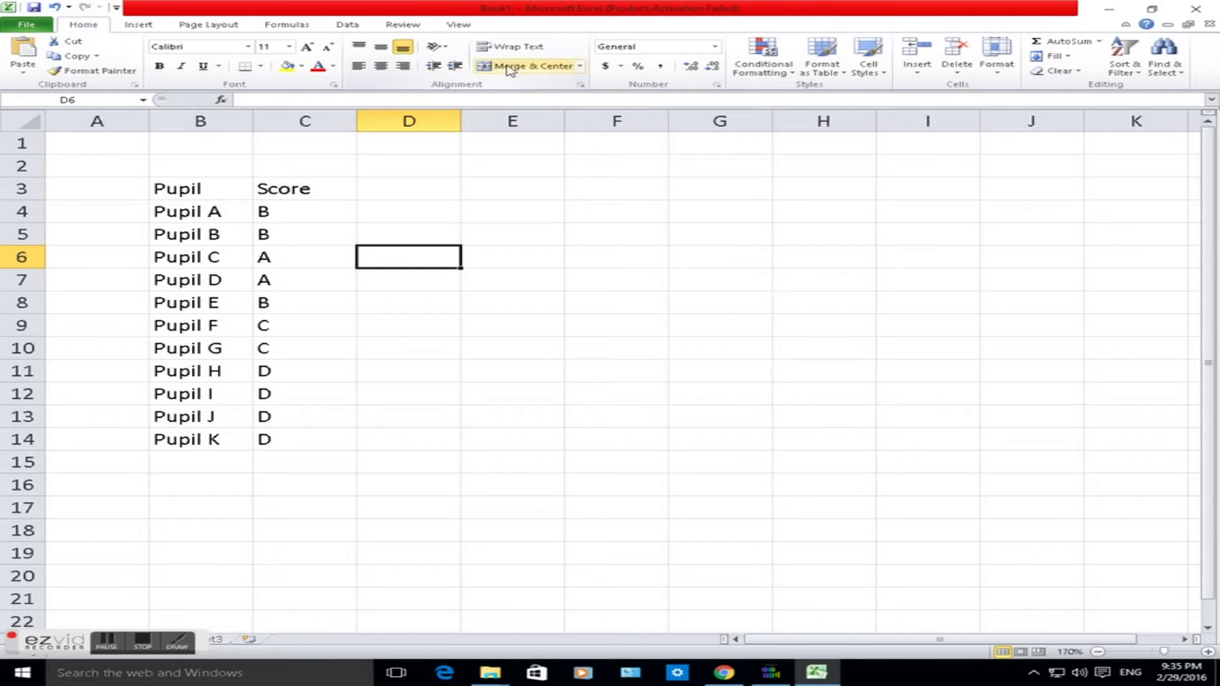
- Look through the Conditional Formatting menu, then select the Score cells C4:C14
double_click(81, 26)
double_click(85, 25)
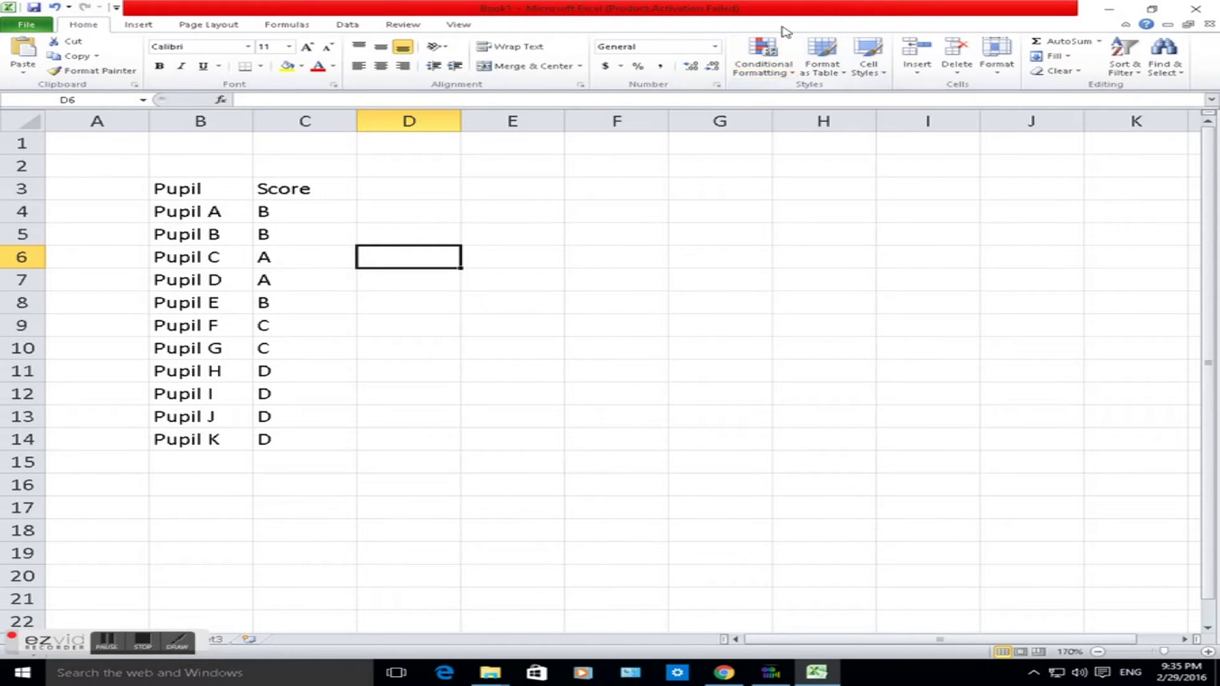
left_click(765, 57)
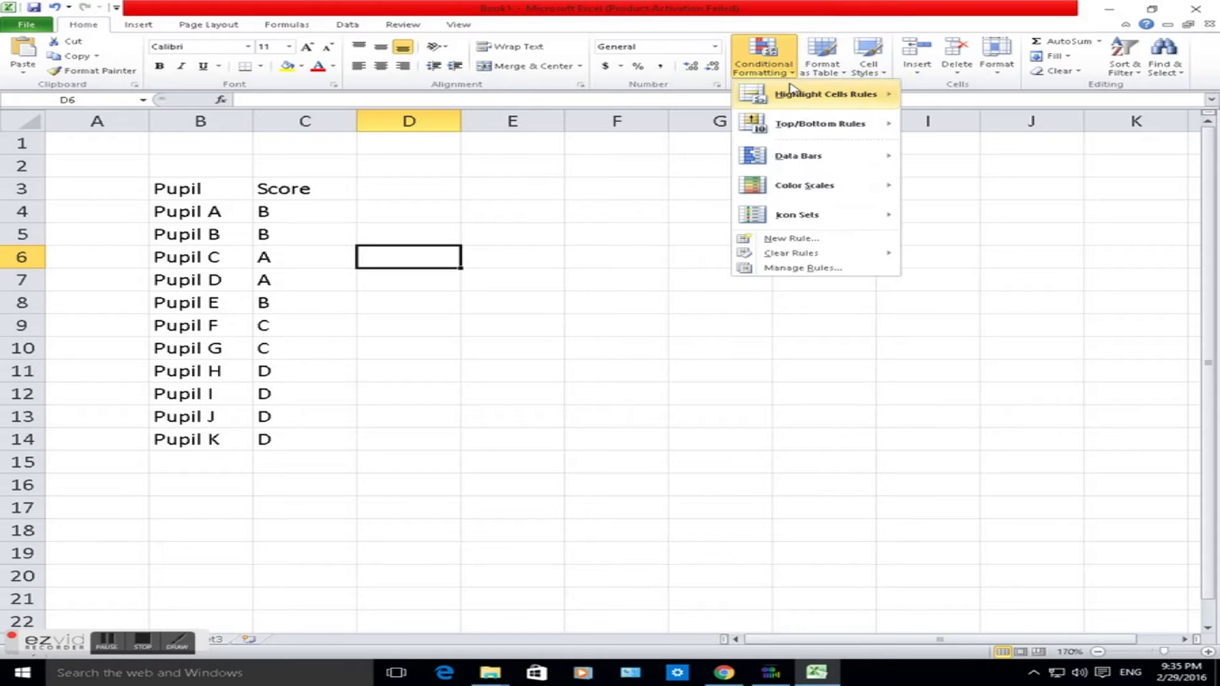
mouse_move(795, 94)
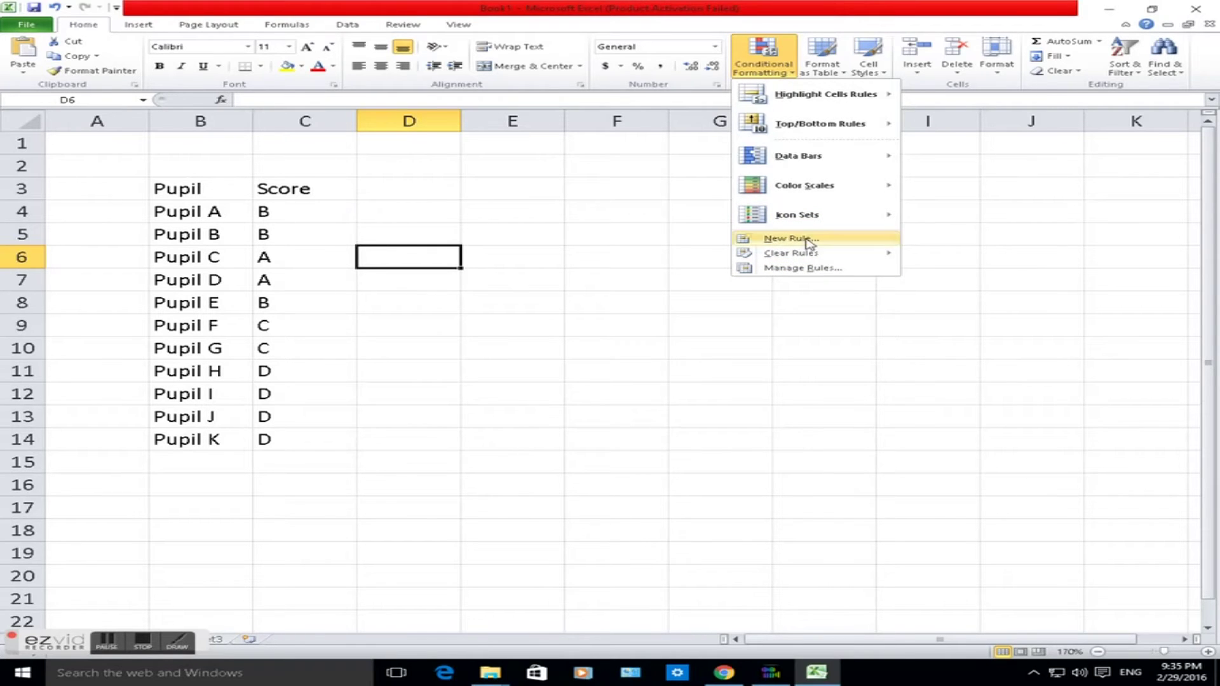
left_click(502, 230)
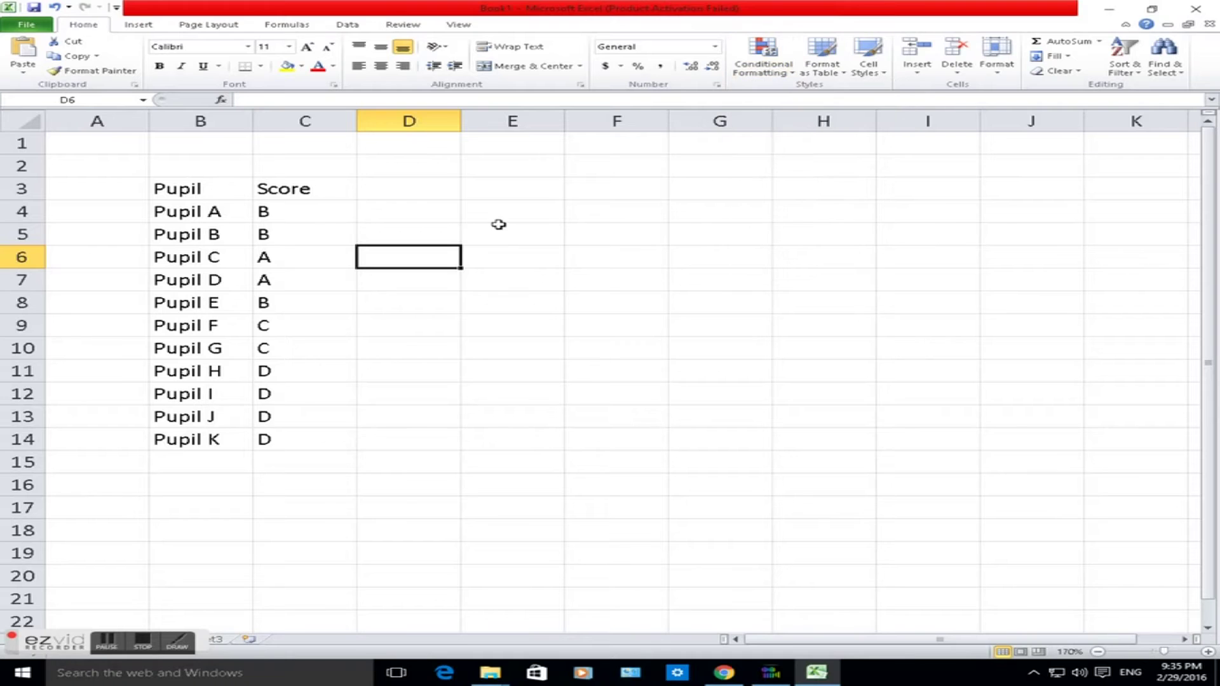
left_click_drag(300, 212, 308, 436)
left_click(365, 216)
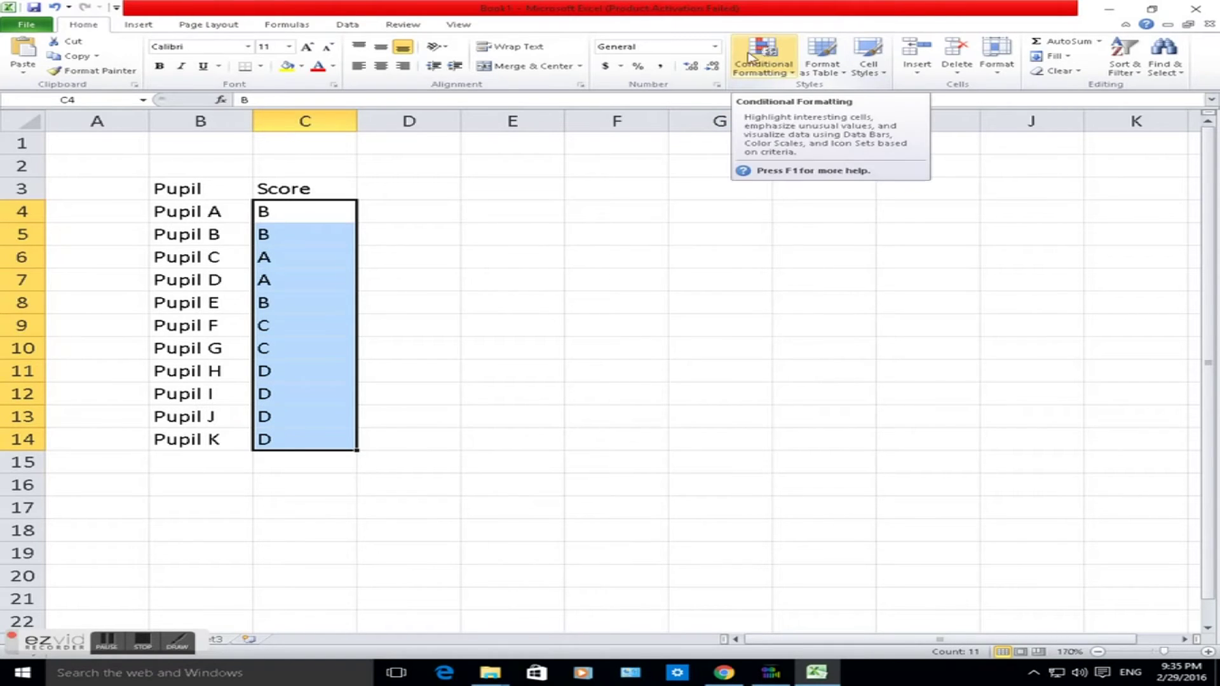
- Start a new conditional formatting rule of type 'Format only cells that contain'
left_click(780, 69)
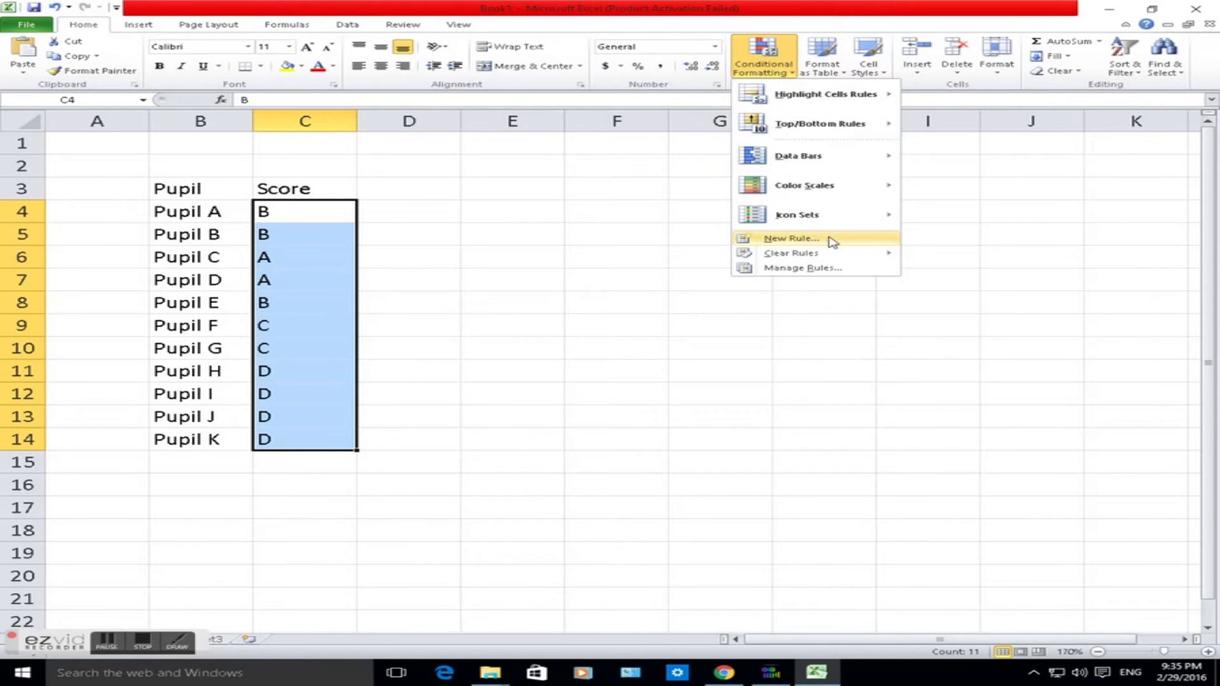
left_click(791, 238)
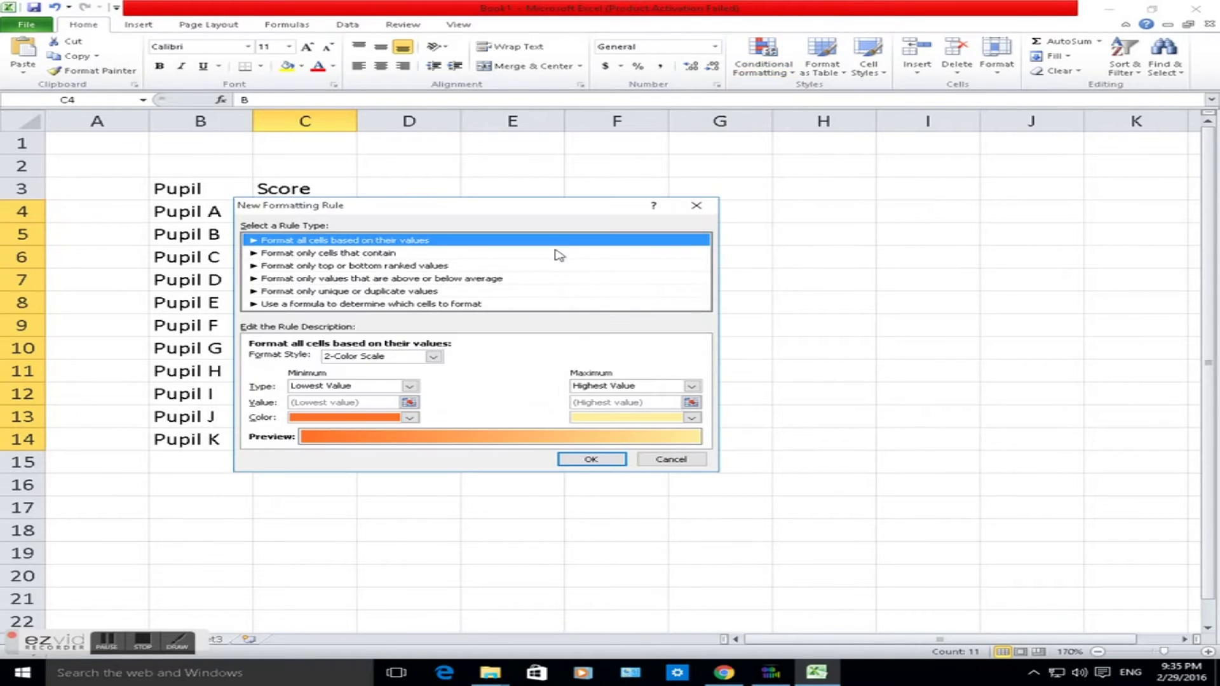
left_click_drag(505, 216, 749, 135)
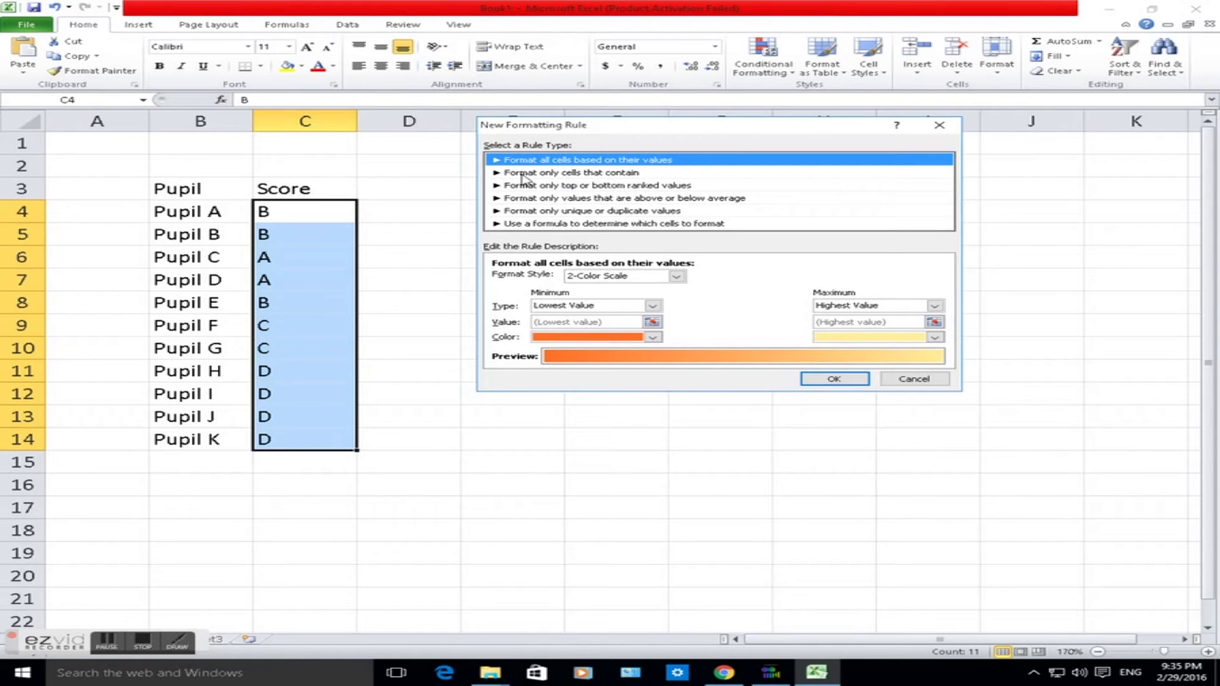
left_click(545, 173)
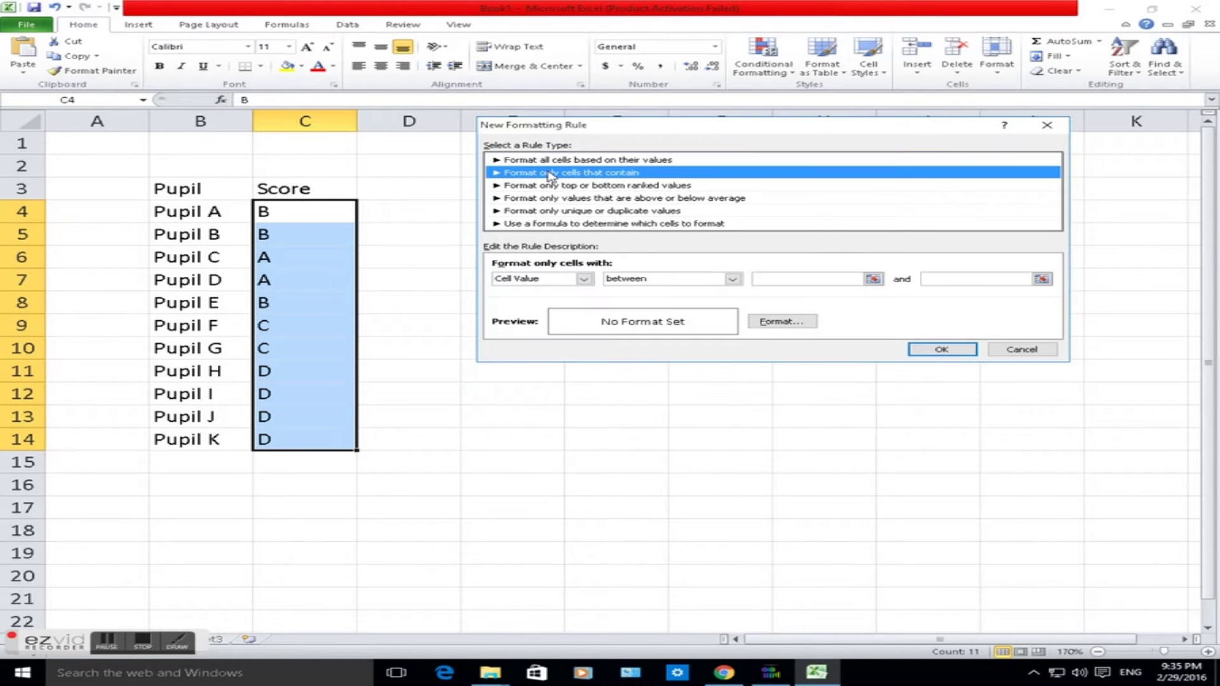
- Set the rule condition to Cell Value equal to A and go to its formatting
left_click(584, 278)
left_click(561, 289)
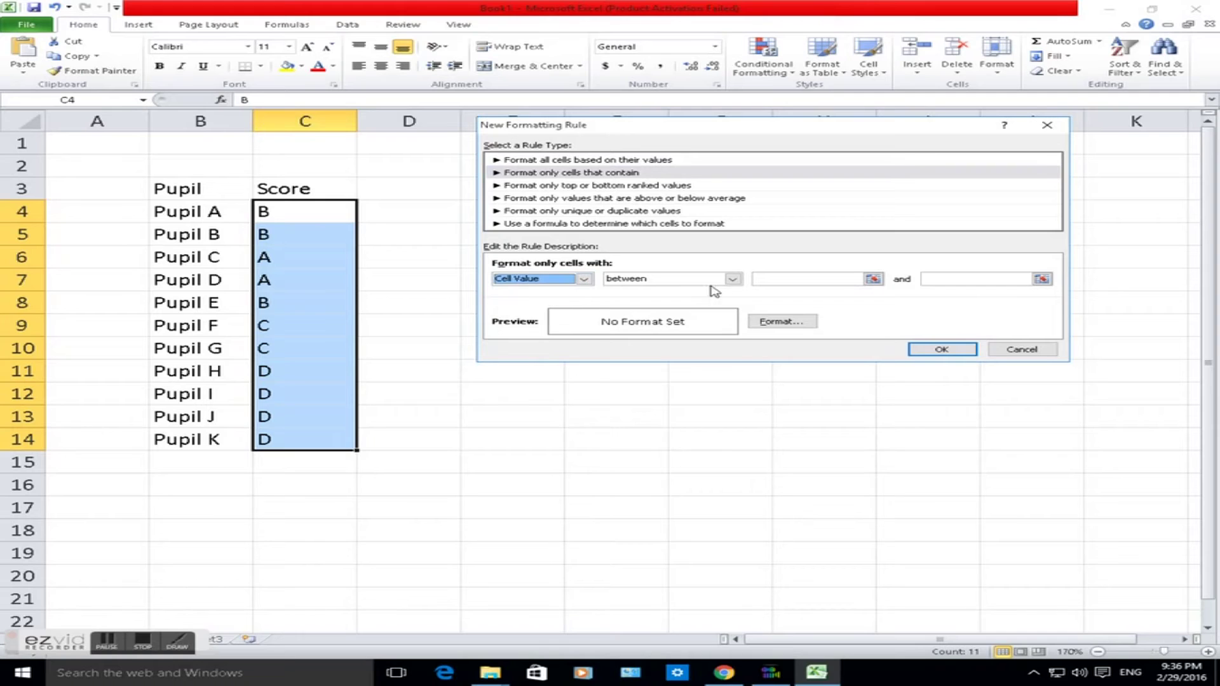
left_click(734, 279)
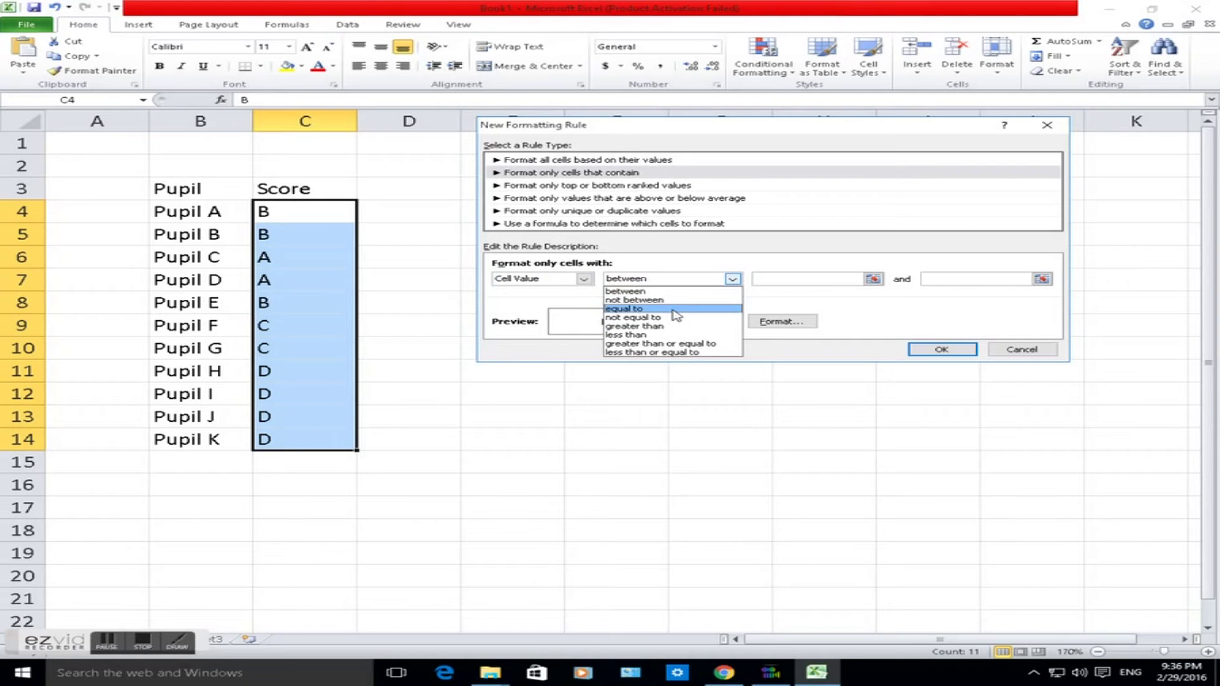
left_click(717, 308)
left_click(804, 278)
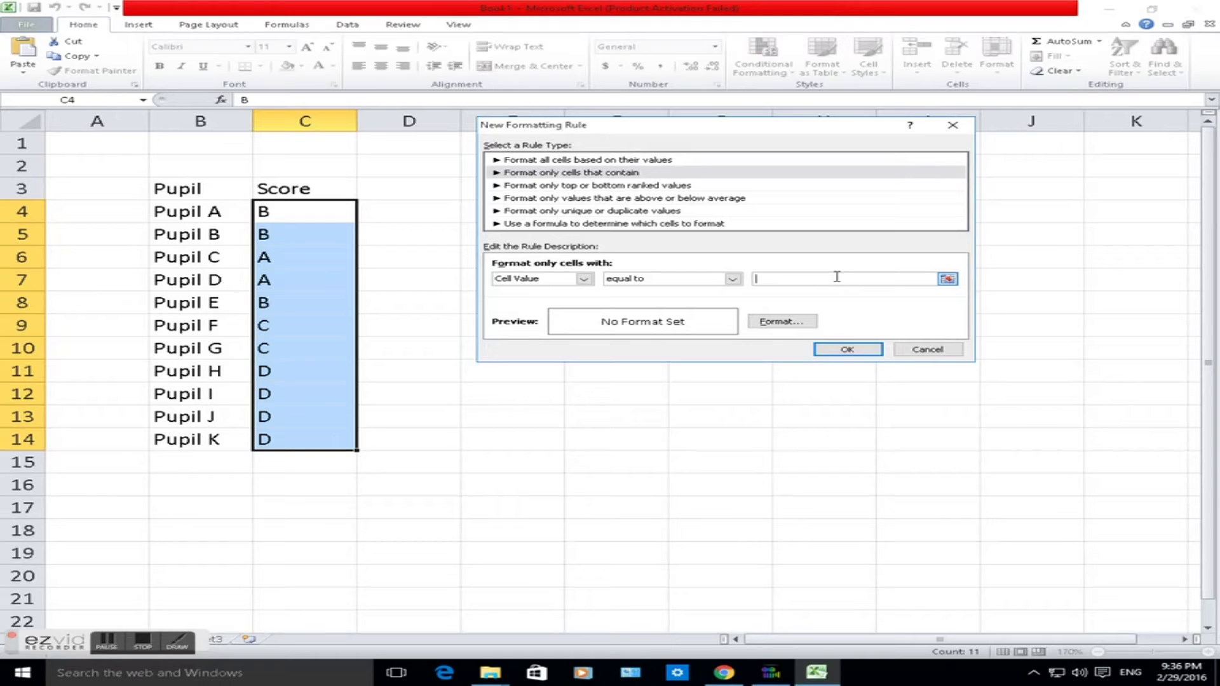
type("a")
left_click(775, 324)
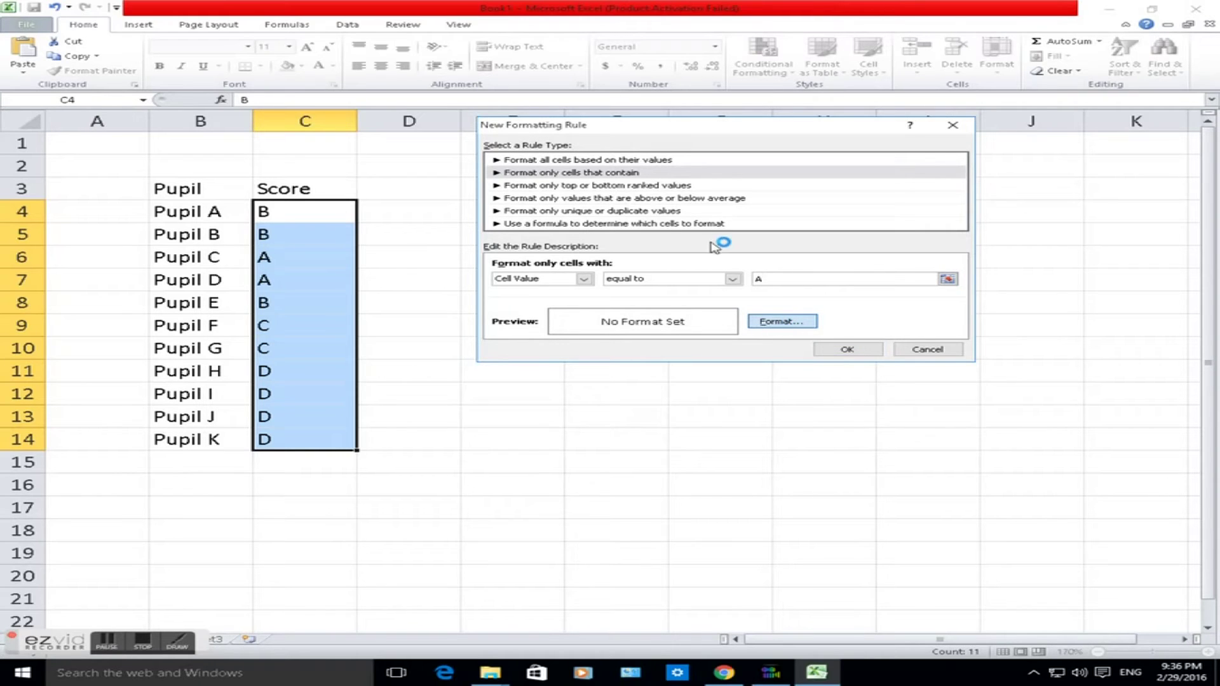
- Give the A rule a green fill, turning Pupil C and Pupil D's scores green
left_click_drag(457, 174, 924, 164)
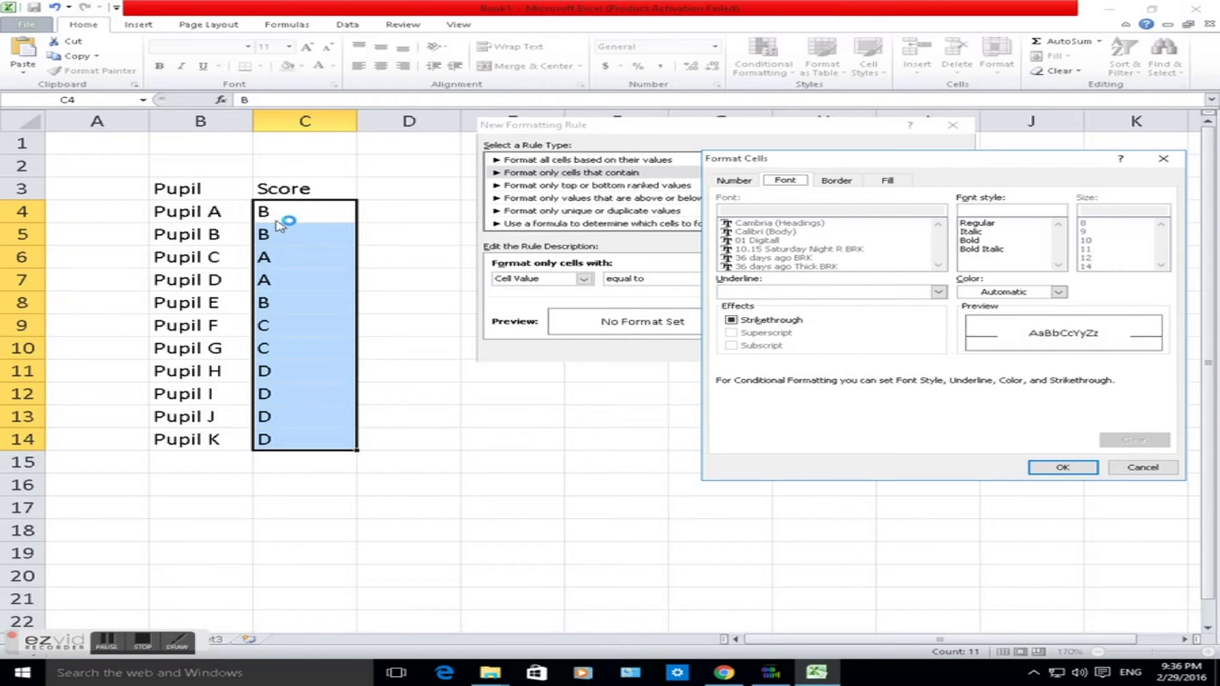
left_click(888, 183)
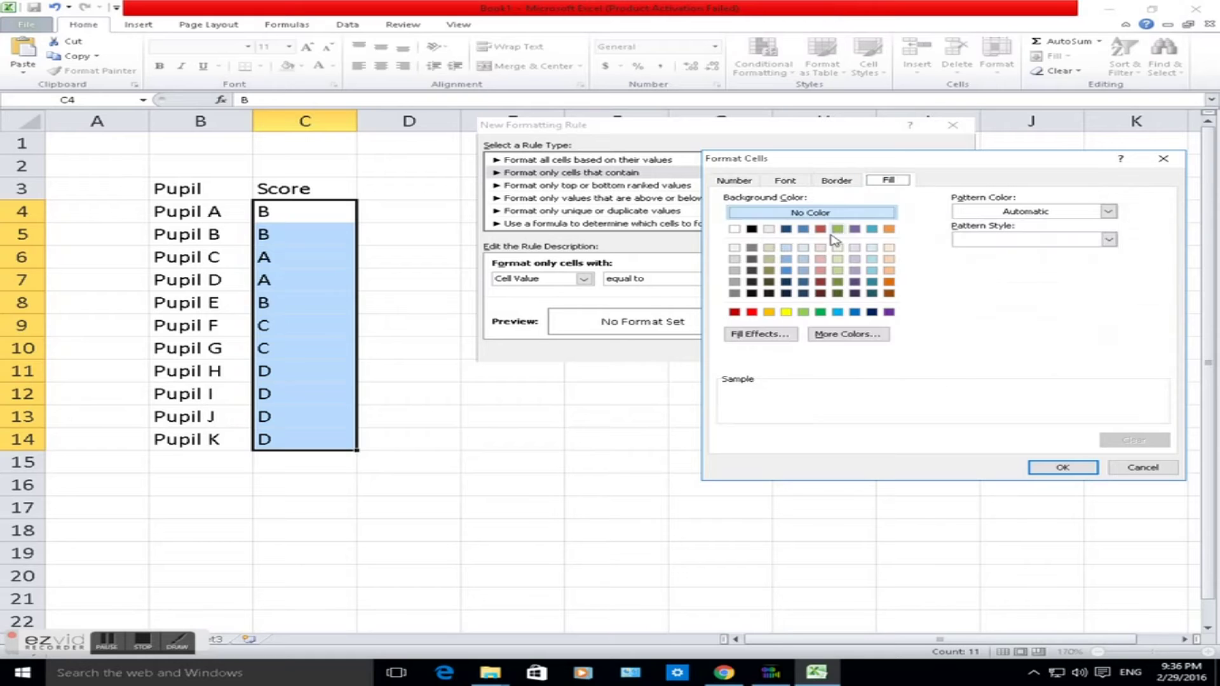
left_click(820, 312)
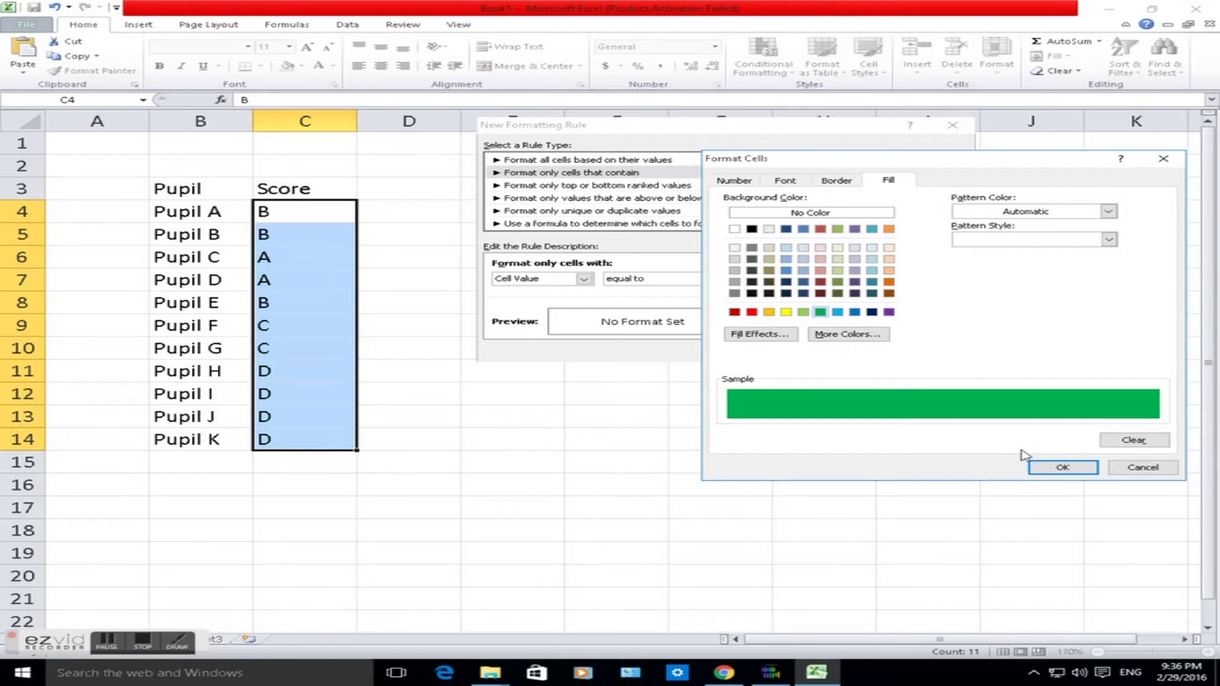
left_click(1061, 467)
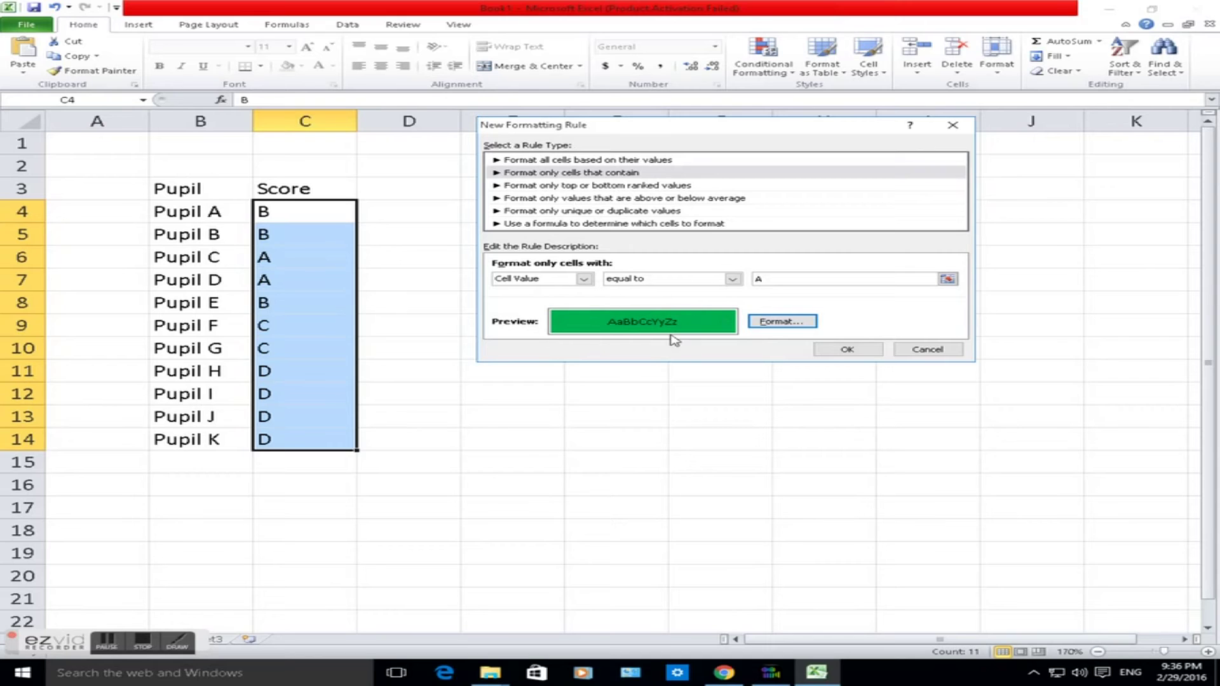
left_click(842, 349)
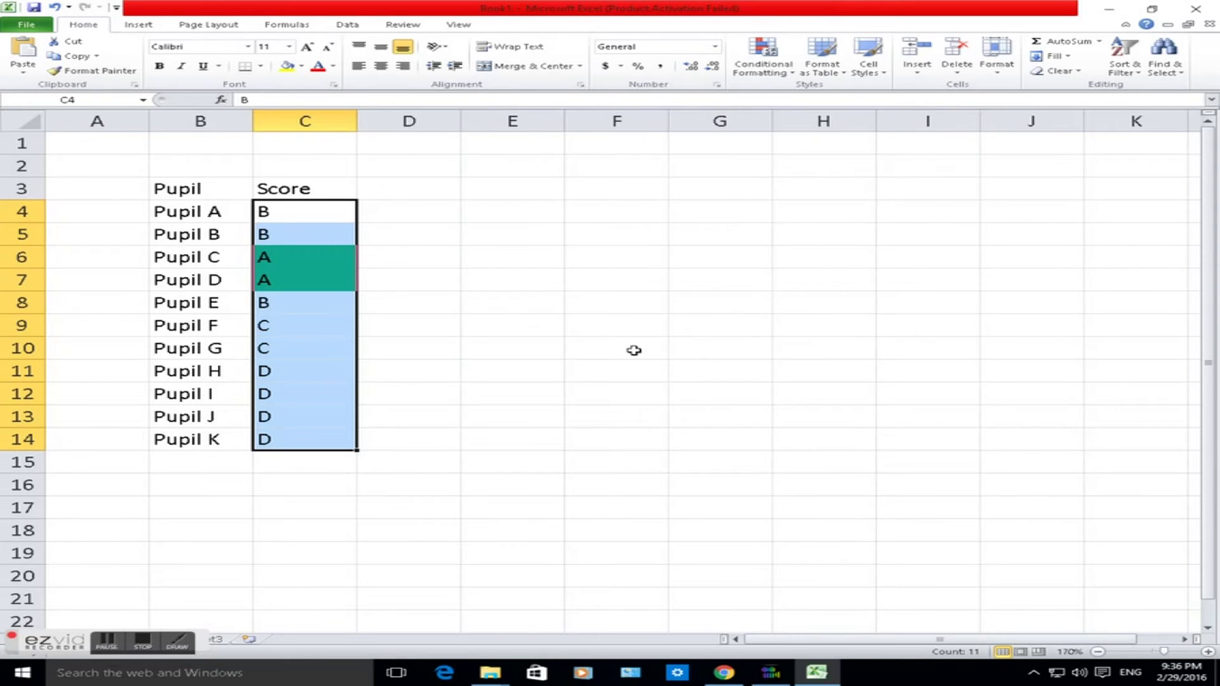
left_click(387, 229)
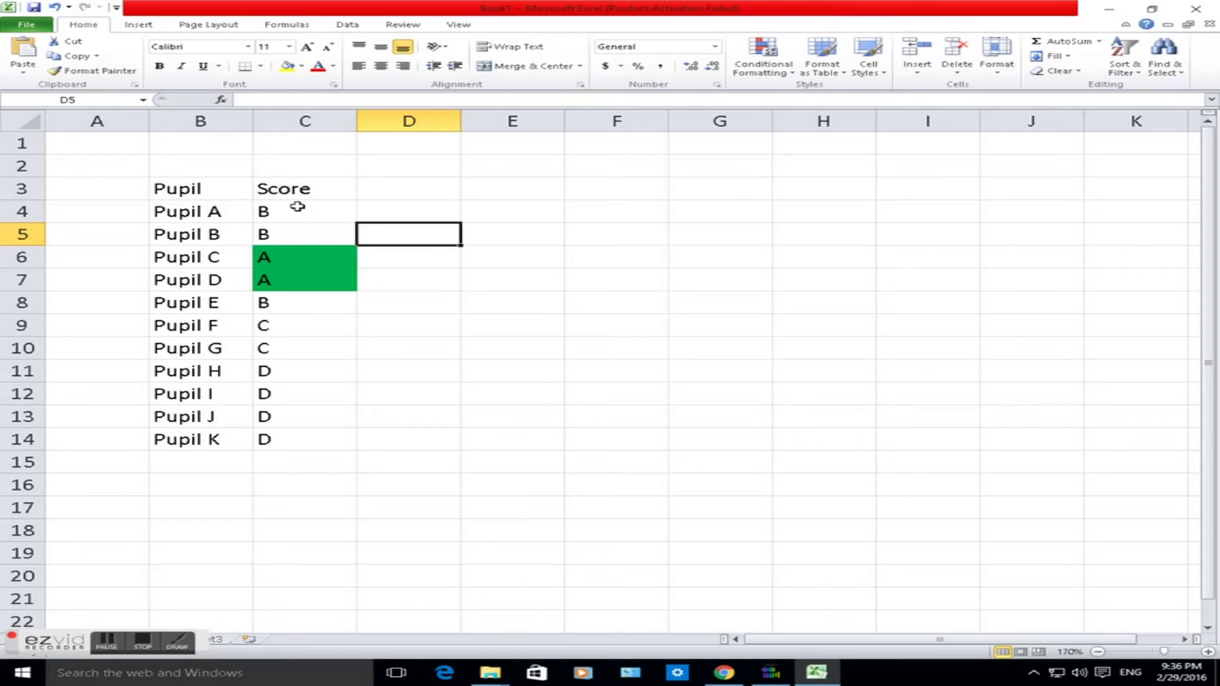
- Select C4:C14 and create a new rule for cells whose value equals b
left_click_drag(298, 208, 299, 432)
left_click(776, 74)
left_click(799, 236)
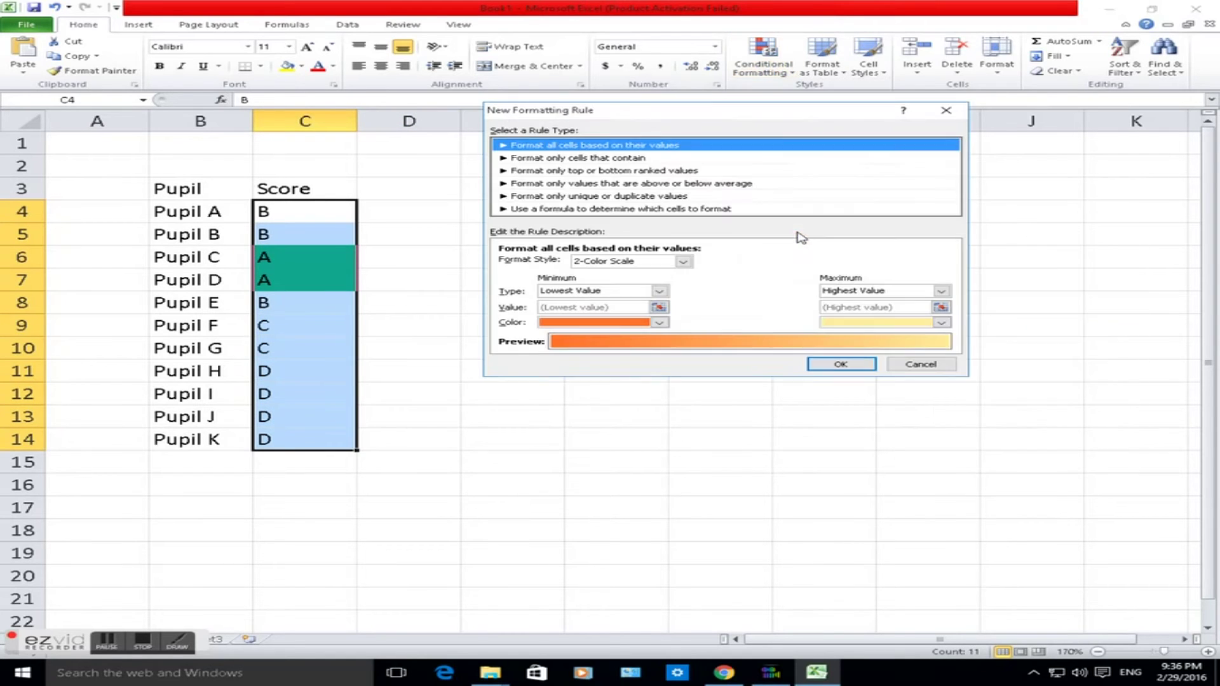
left_click(579, 159)
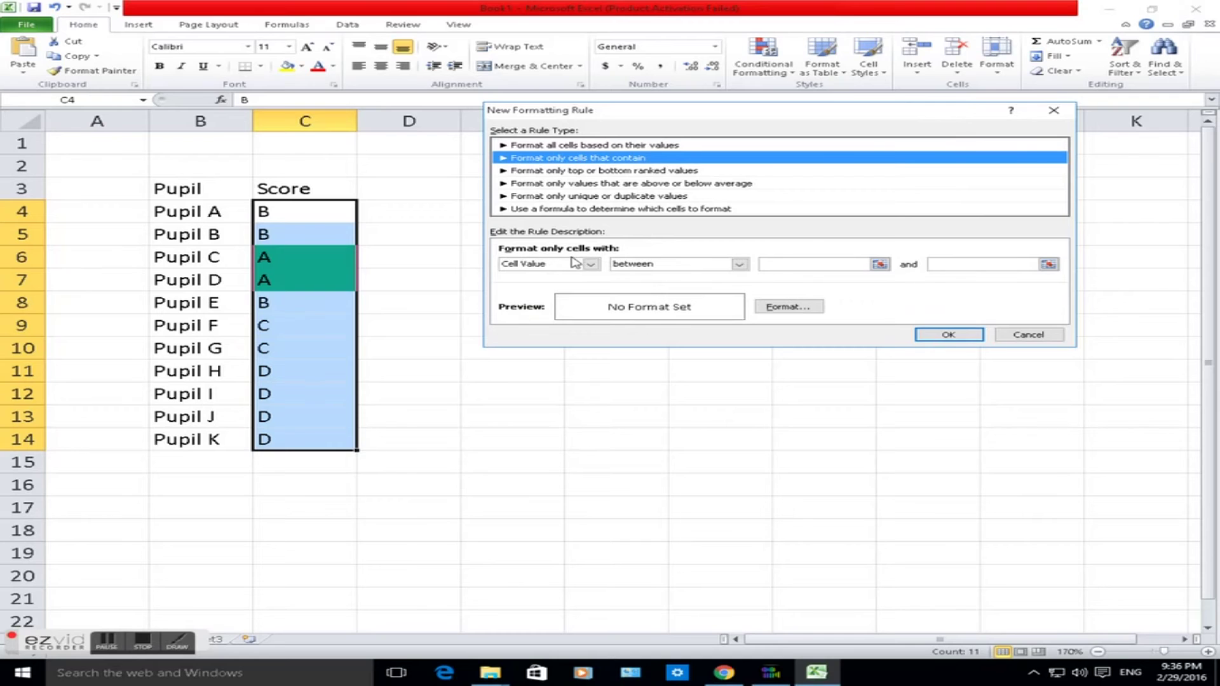
left_click(626, 271)
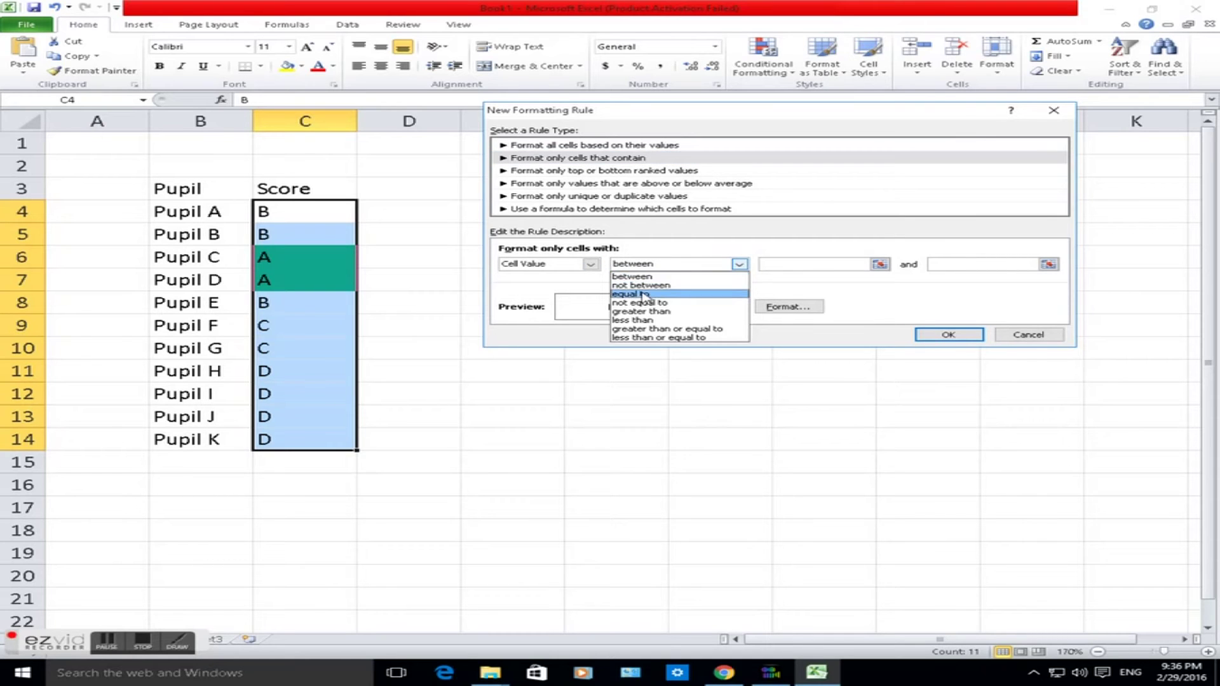
left_click(642, 292)
left_click(812, 262)
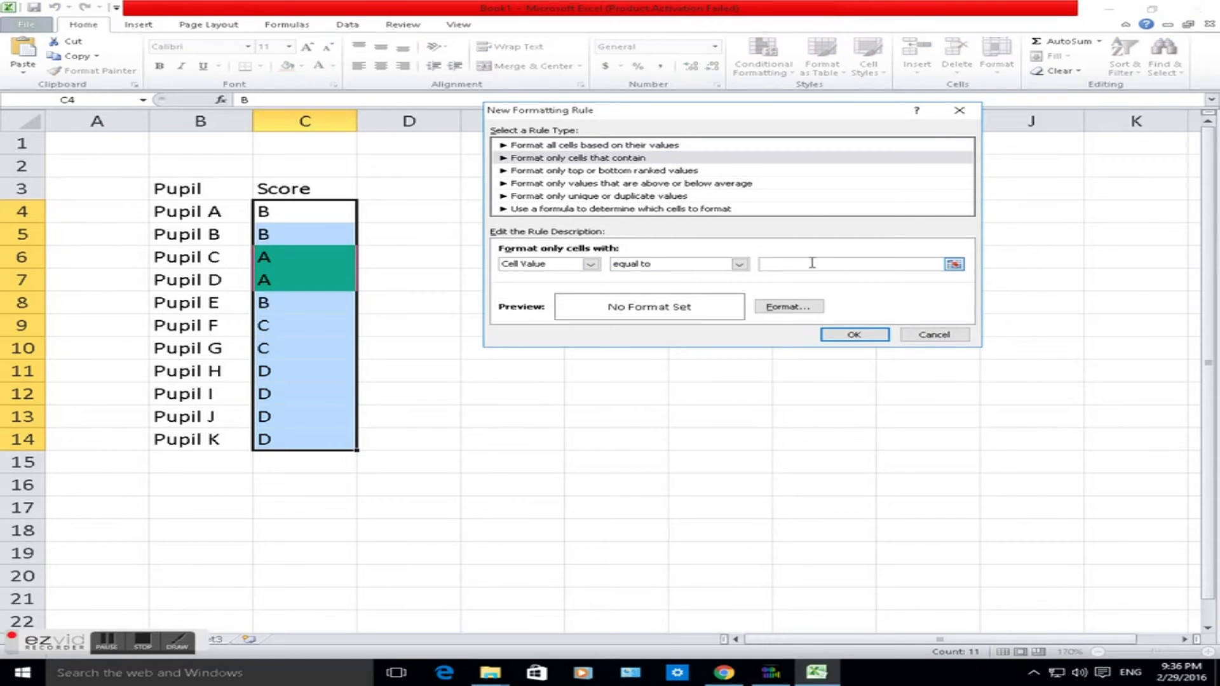
type("b")
- Give the B rule an orange fill so the B grades are shaded
left_click(788, 307)
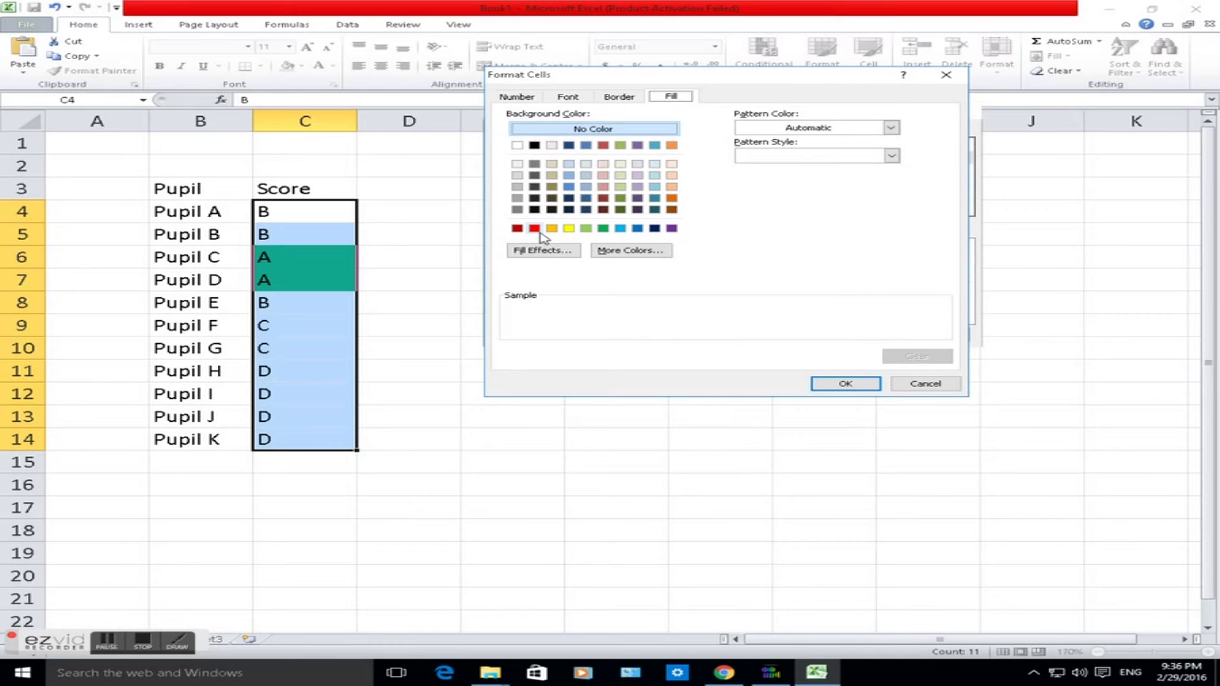
left_click(552, 228)
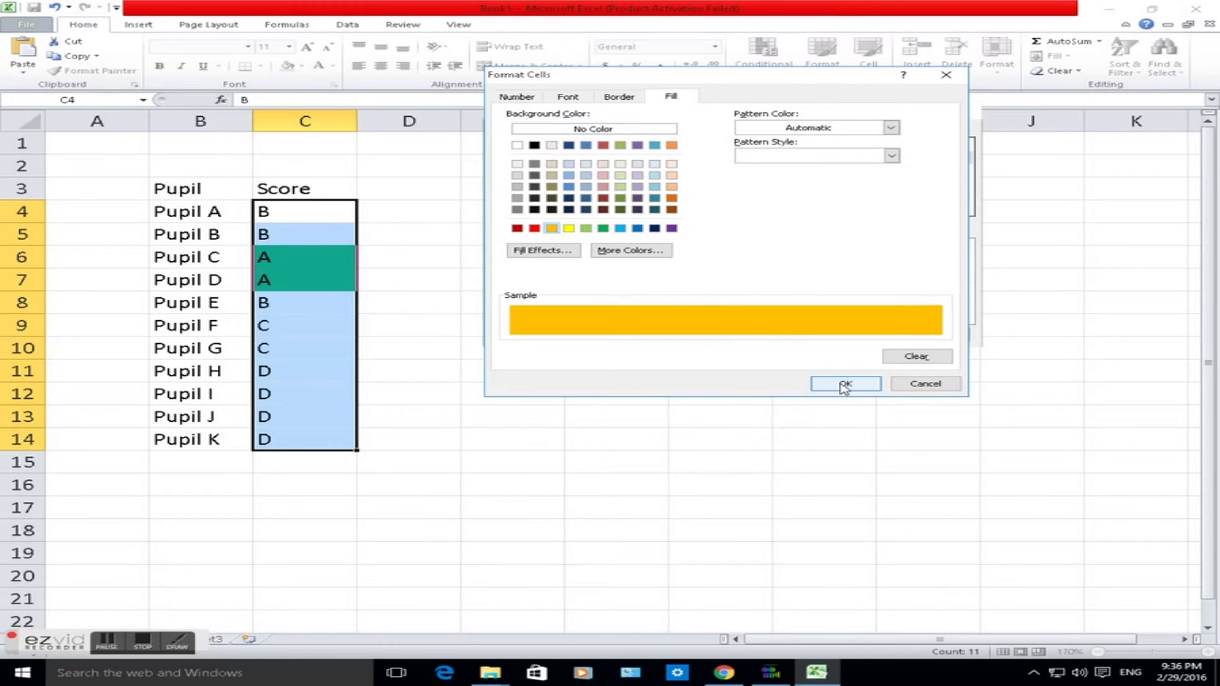
left_click(844, 385)
left_click(848, 335)
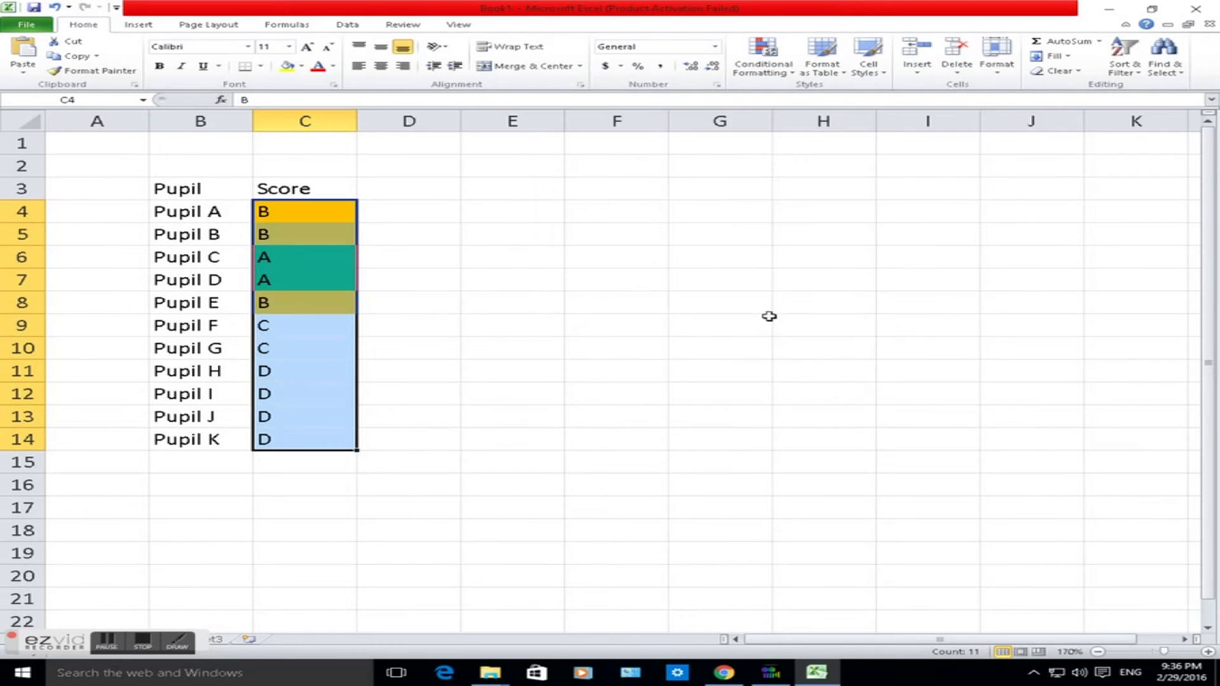
left_click(769, 72)
- Create a new rule for cells whose value equals C
left_click(815, 239)
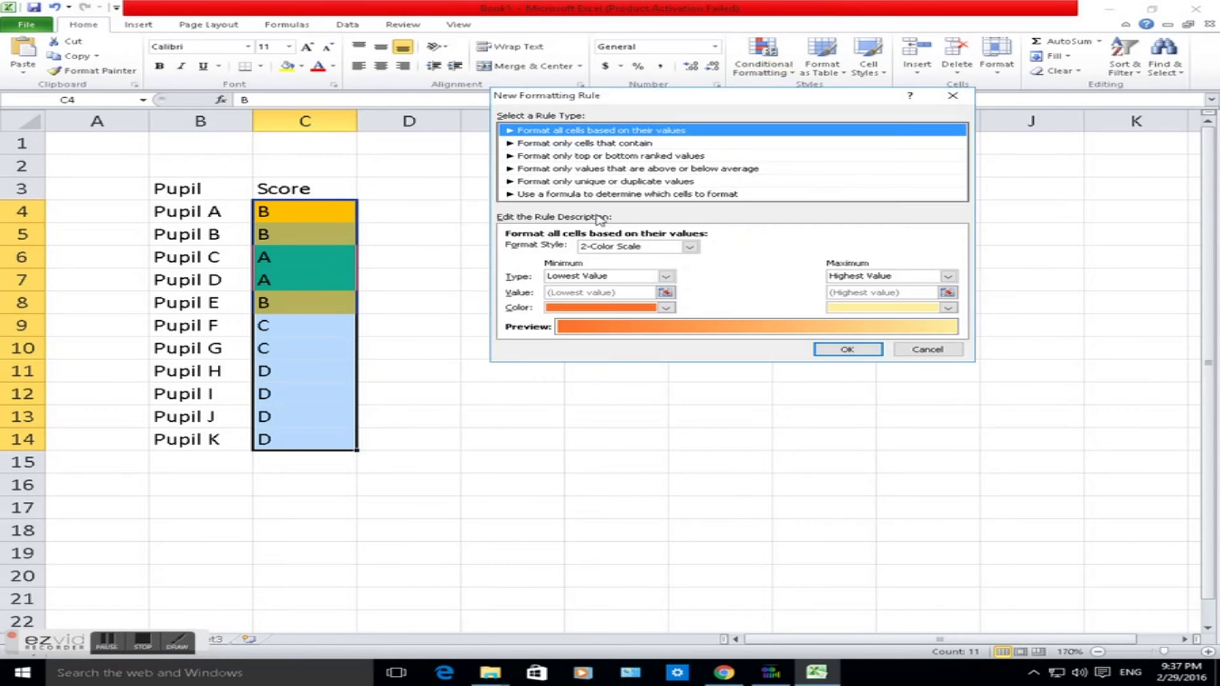
left_click(580, 144)
left_click(632, 249)
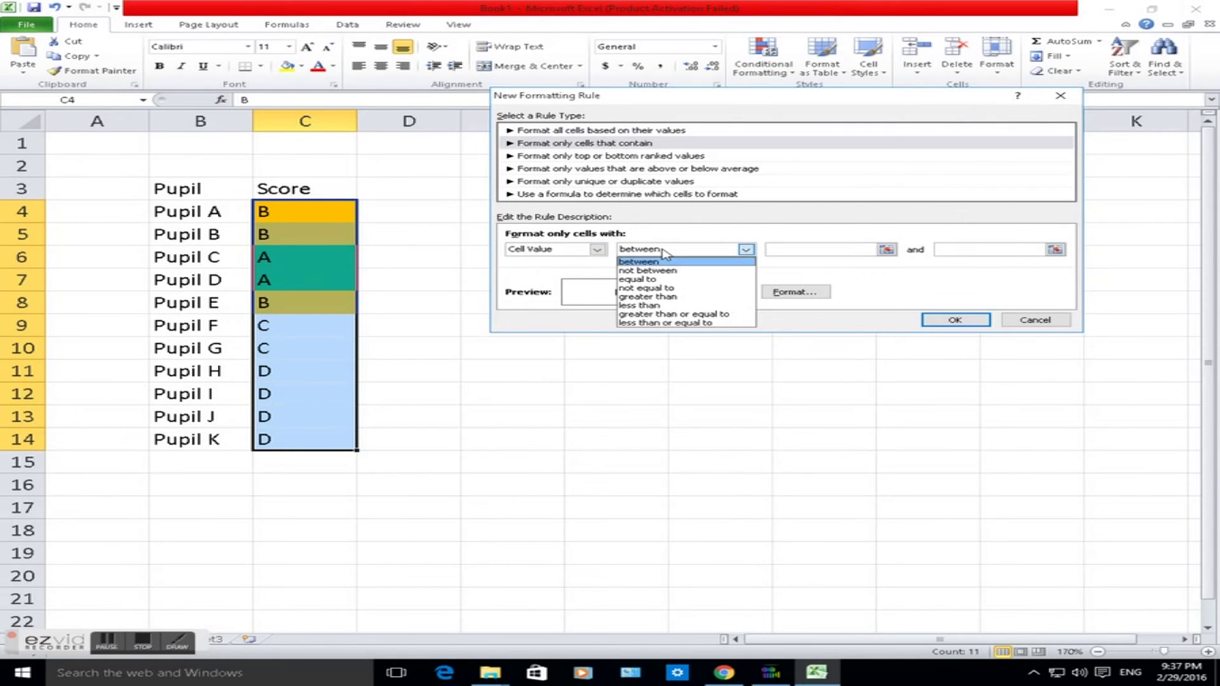
left_click(662, 280)
left_click(808, 253)
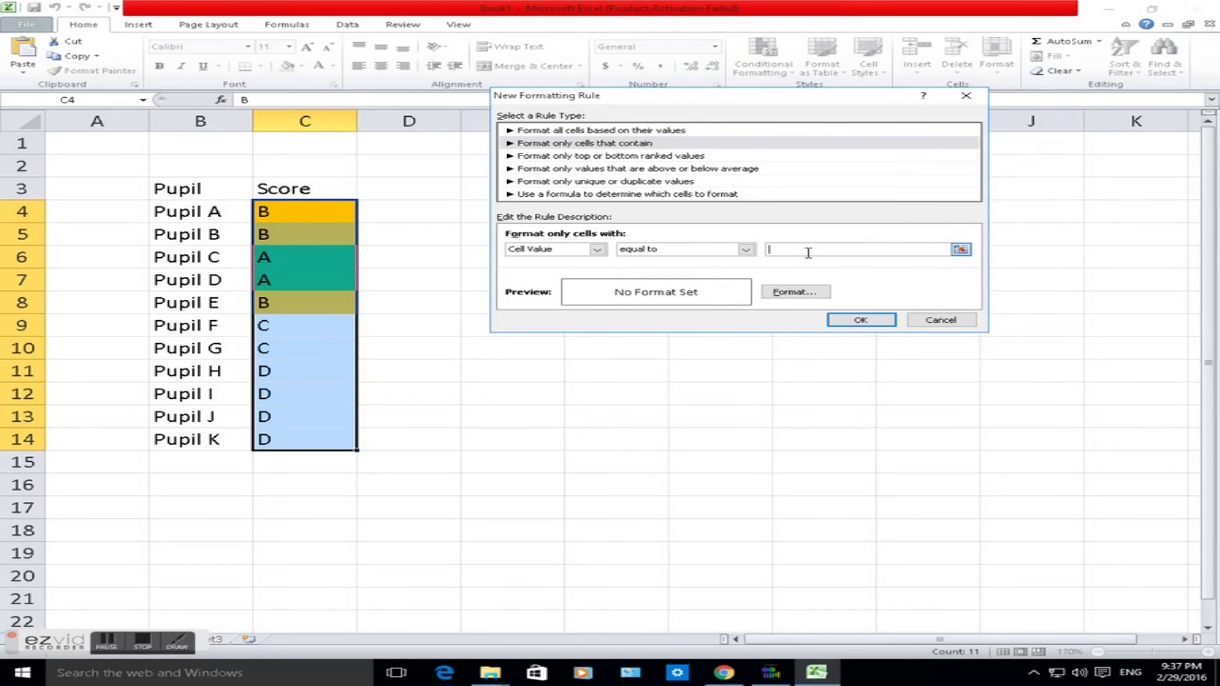
- Give the C rule a yellow fill, shading C9 and C10
left_click(797, 291)
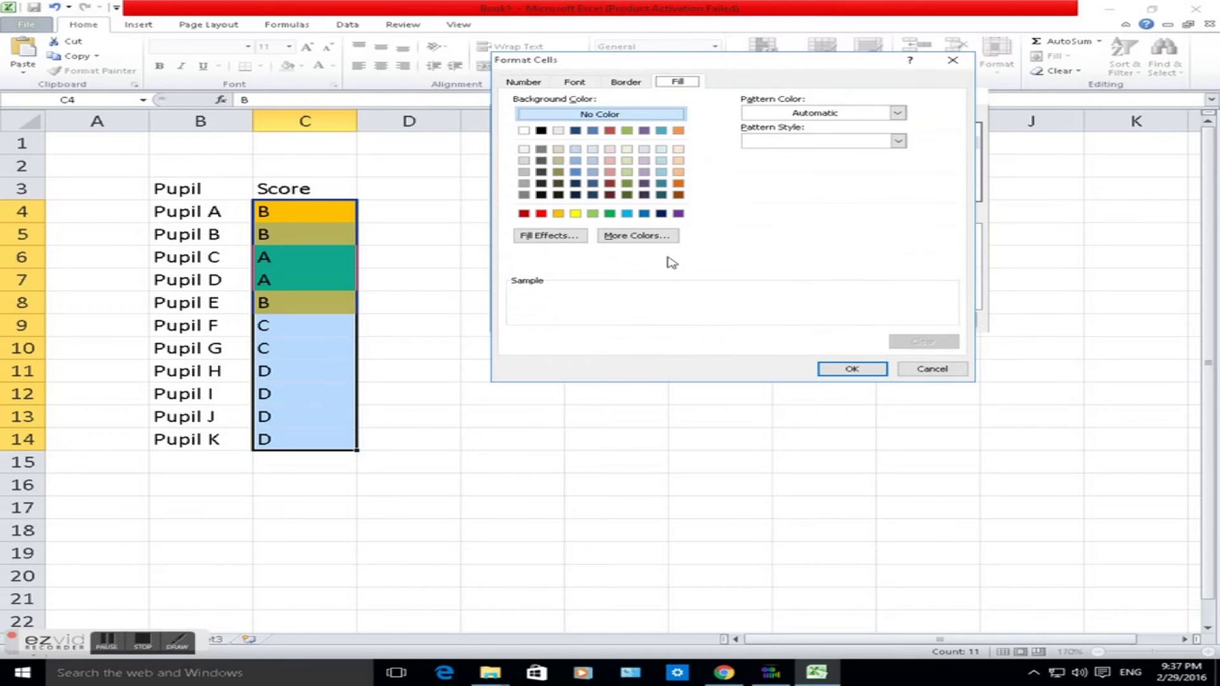
left_click(575, 214)
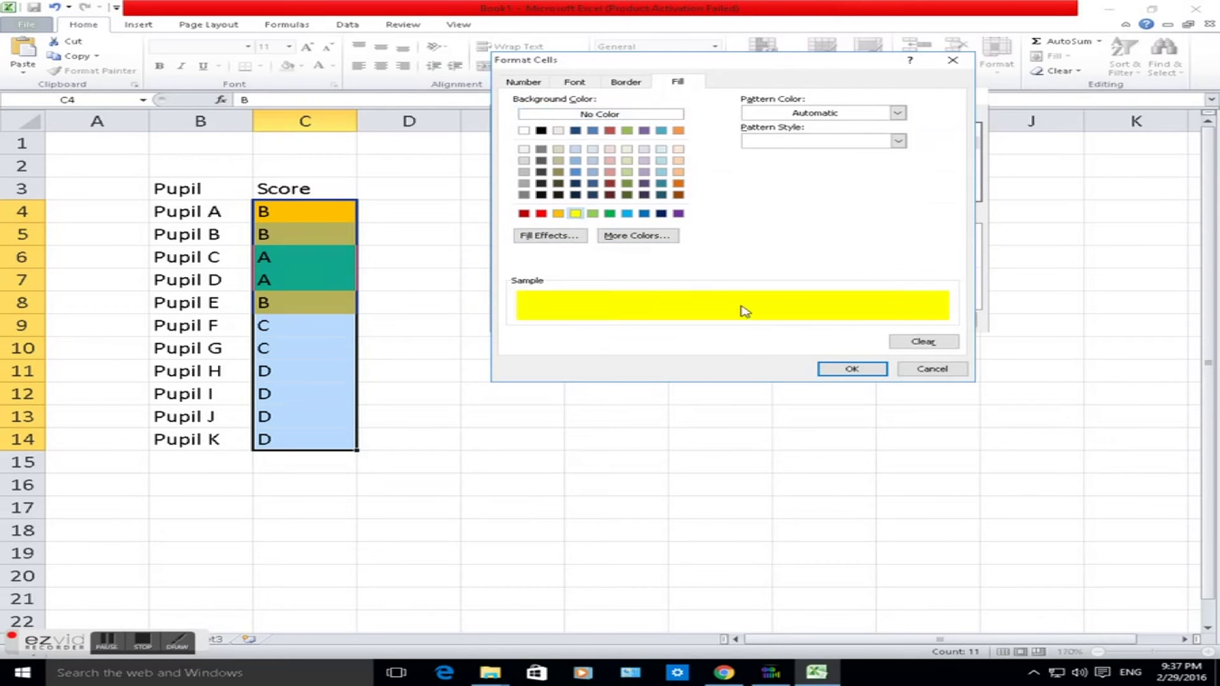
left_click(829, 368)
left_click(839, 320)
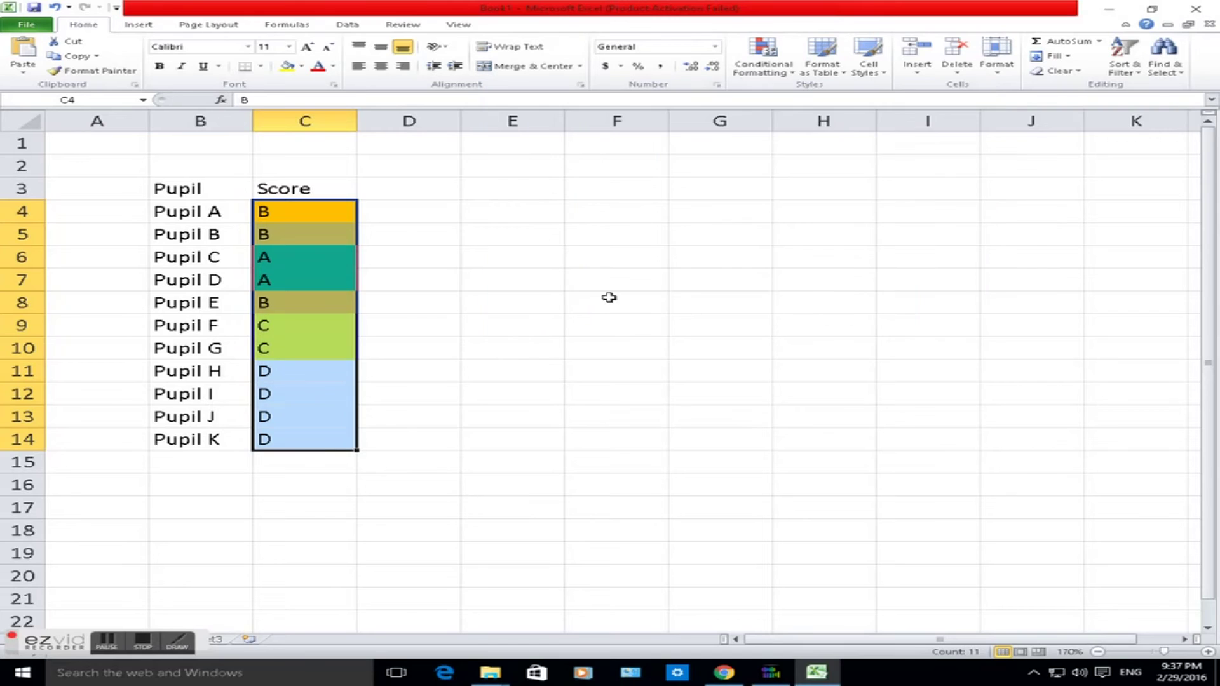
- Create a new rule for cells whose value equals D
left_click(763, 61)
left_click(784, 238)
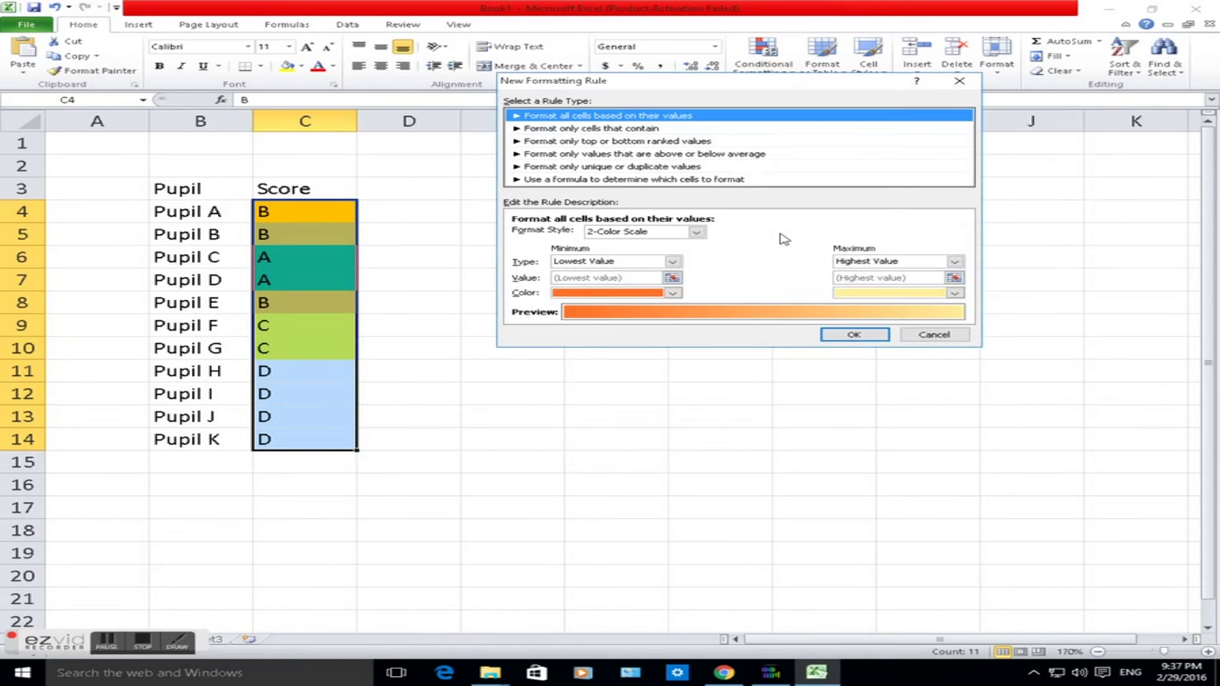
left_click(596, 130)
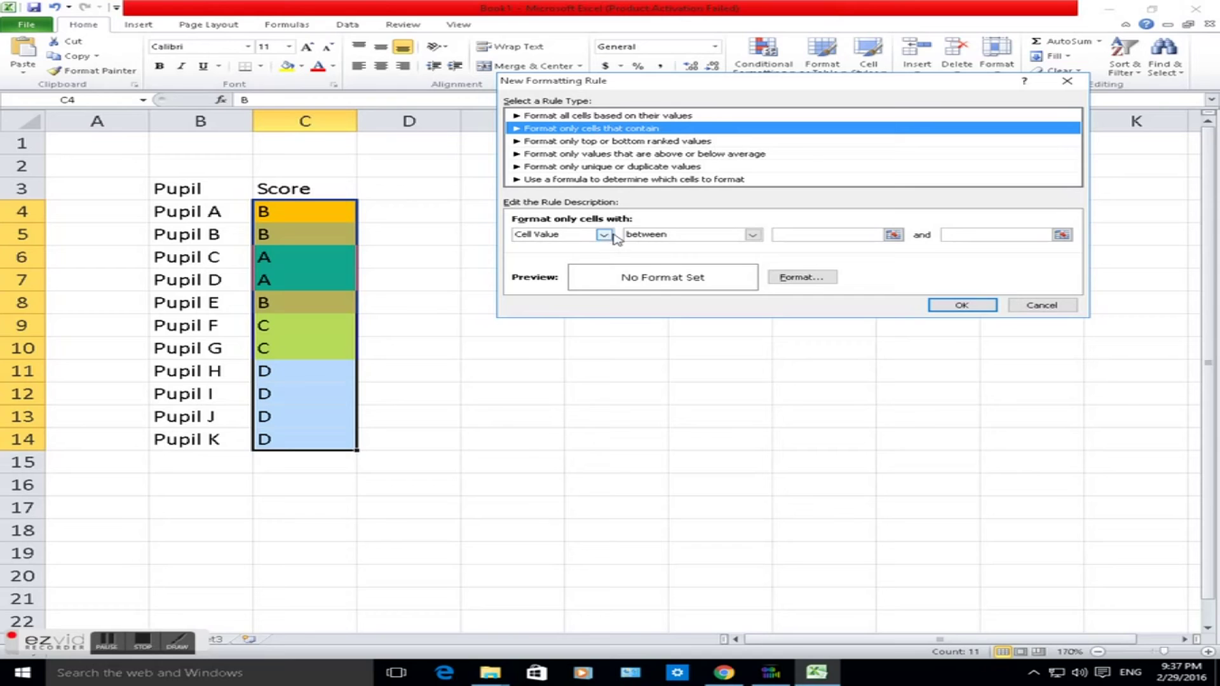
left_click(686, 236)
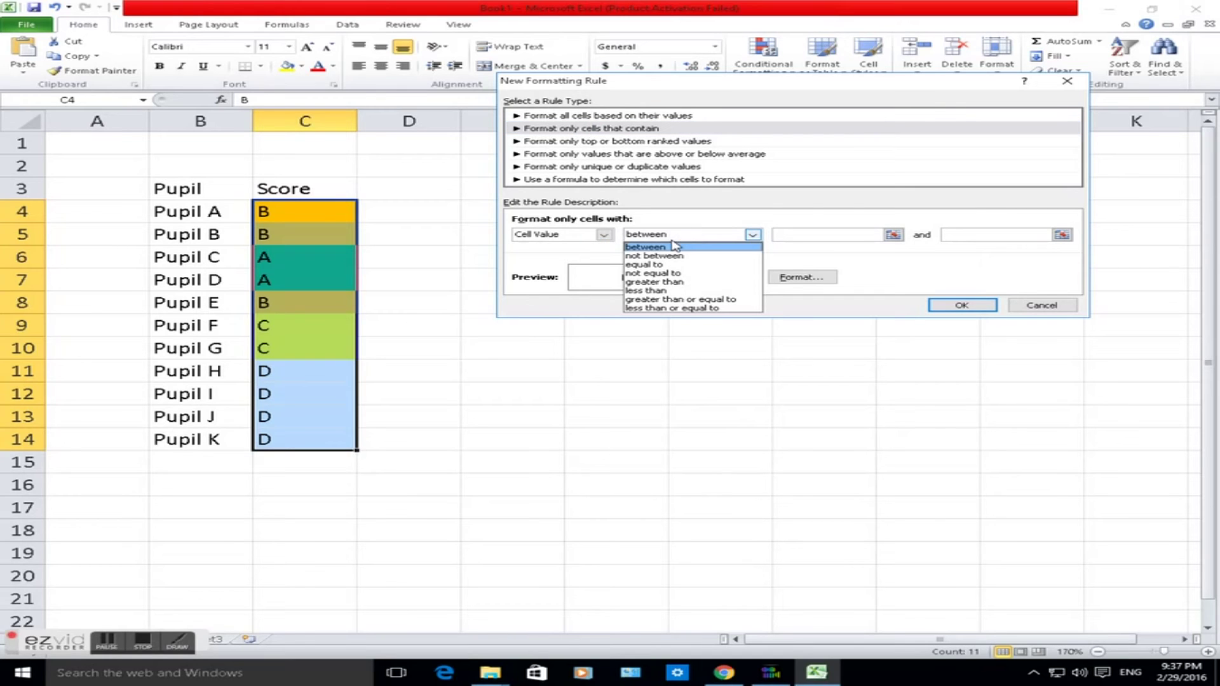
left_click(574, 133)
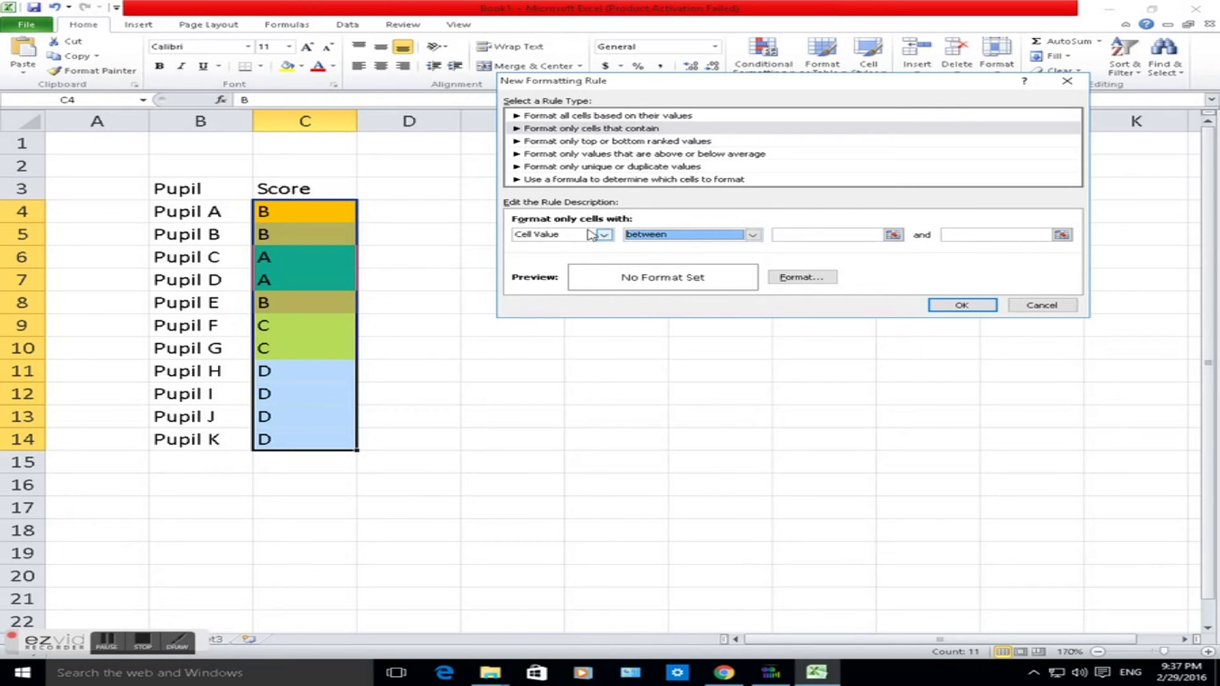
left_click(752, 234)
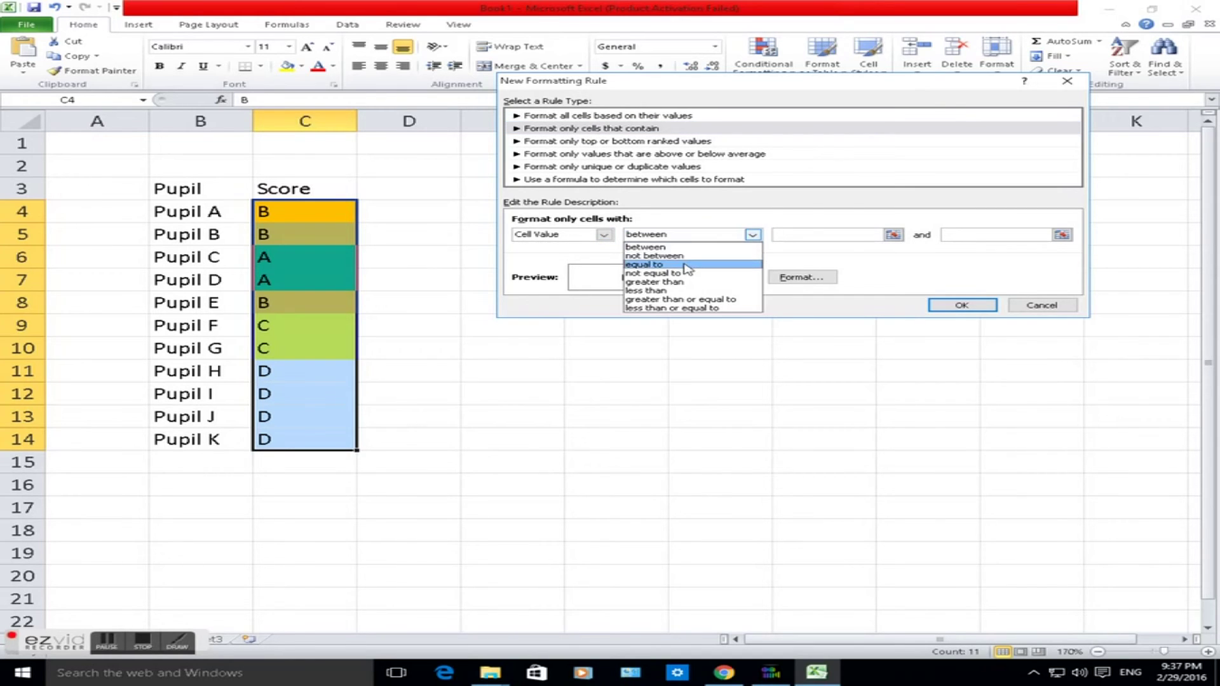
left_click(688, 264)
left_click(811, 235)
type("D")
- Give the D rule a red fill, shading C11:C14 red
left_click(803, 277)
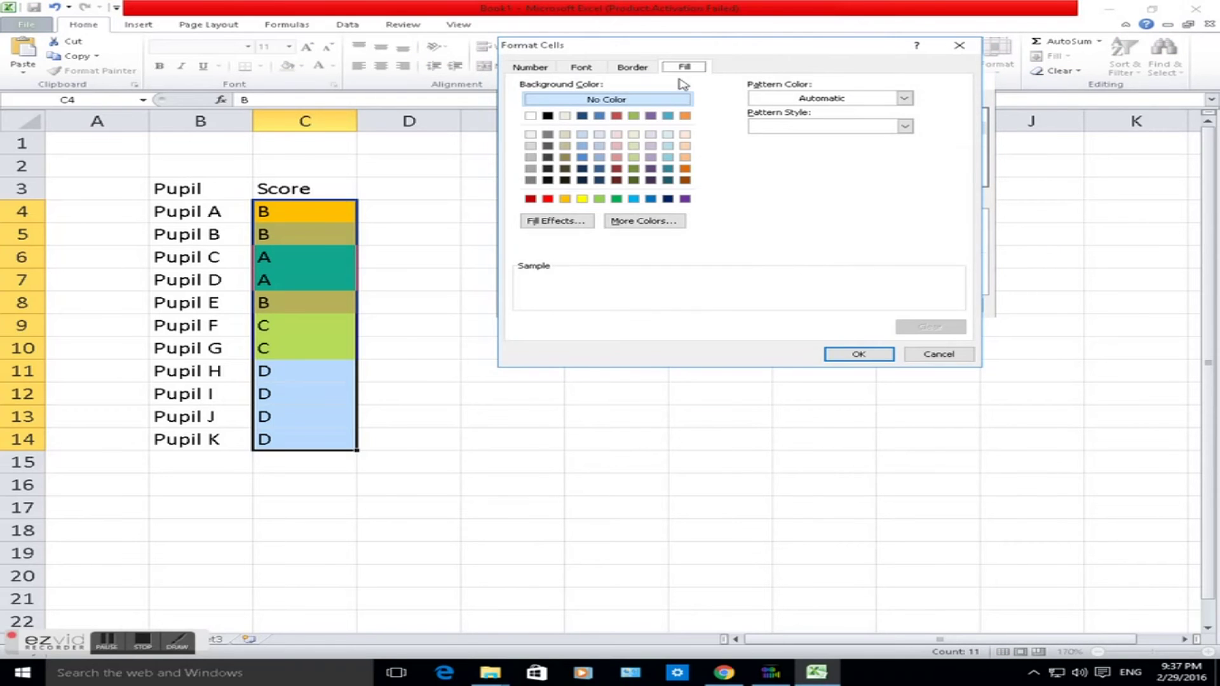
left_click(548, 199)
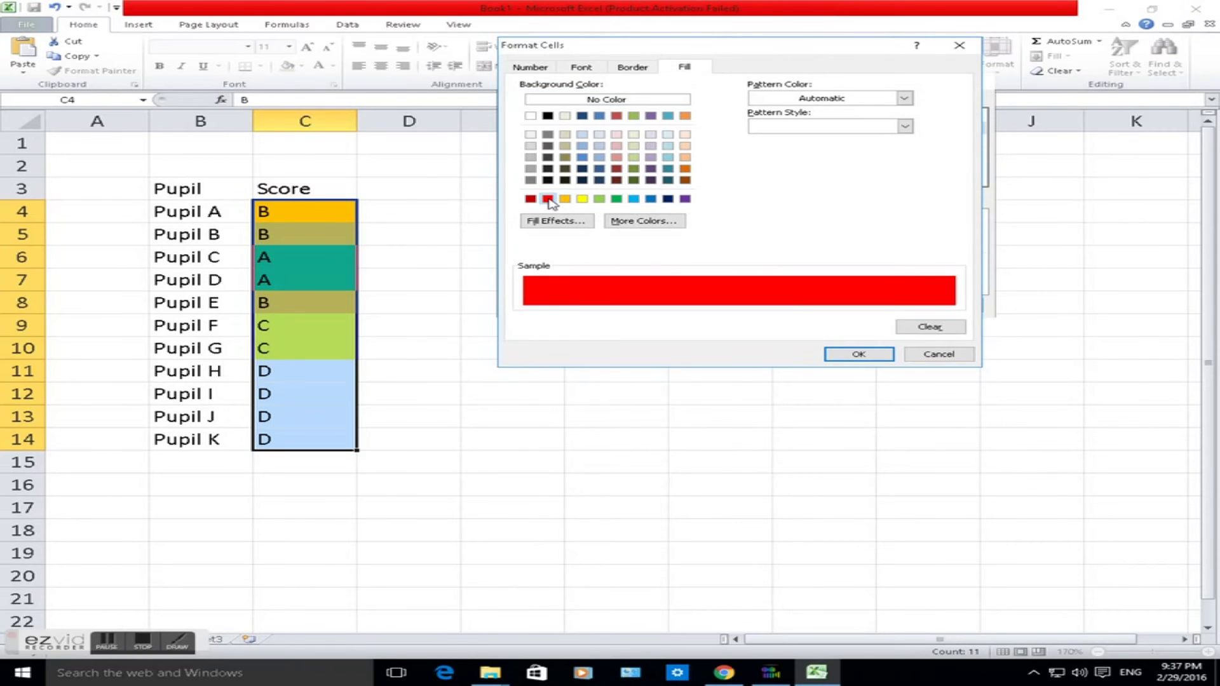
left_click(859, 354)
left_click(867, 305)
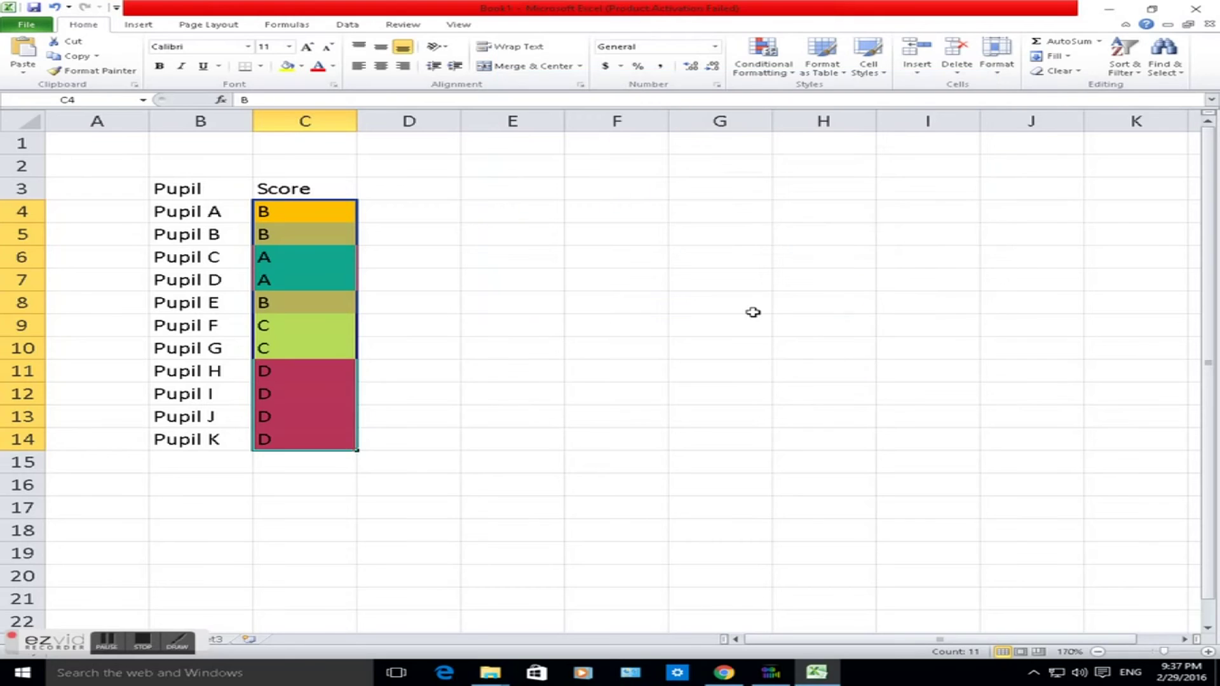
- Change Pupil I's score in C12 to C so it turns yellow
left_click(511, 307)
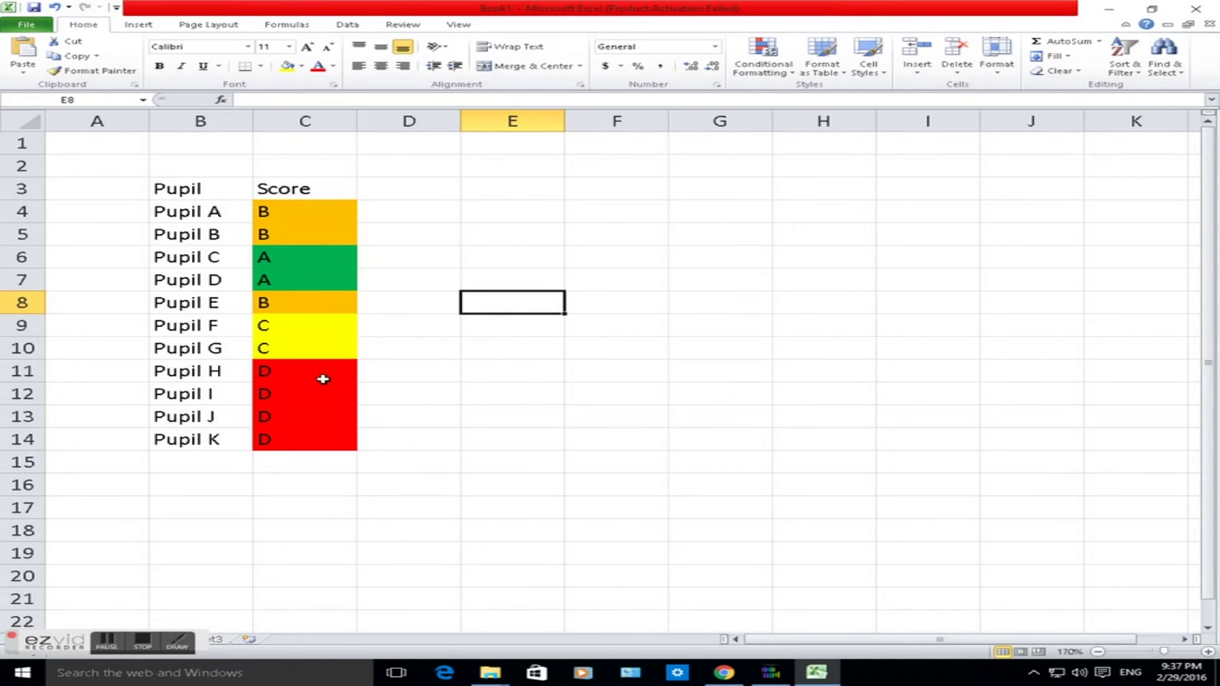
left_click(278, 408)
left_click(205, 392)
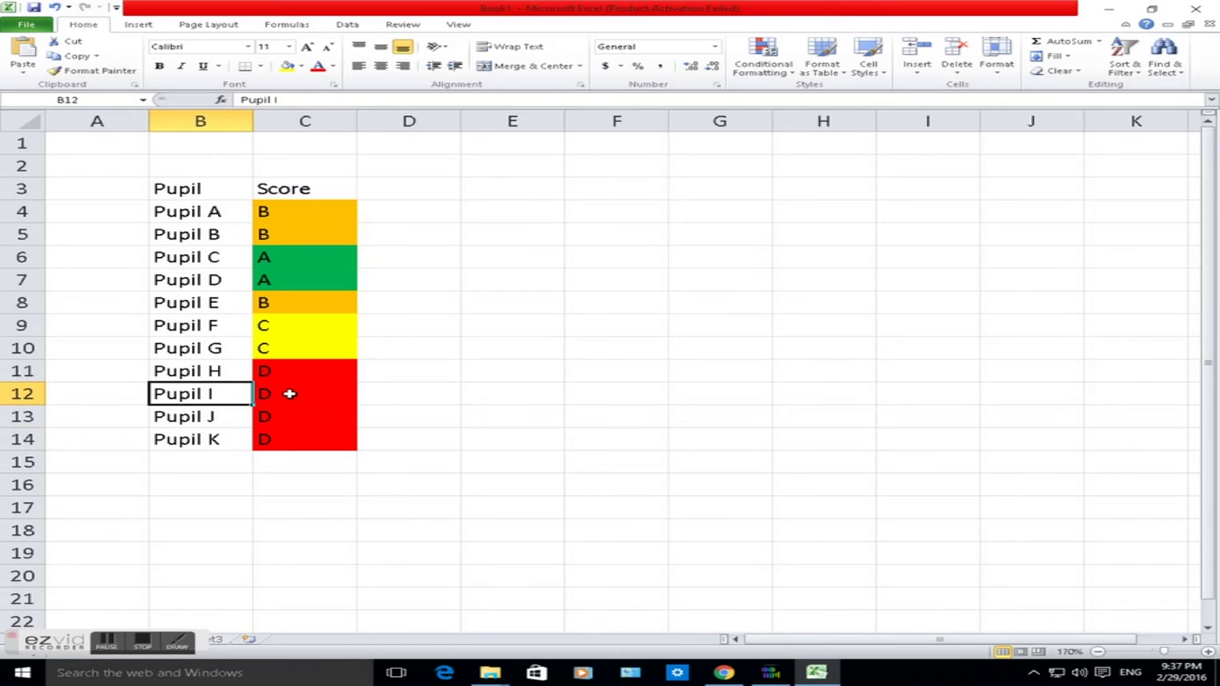
left_click(287, 393)
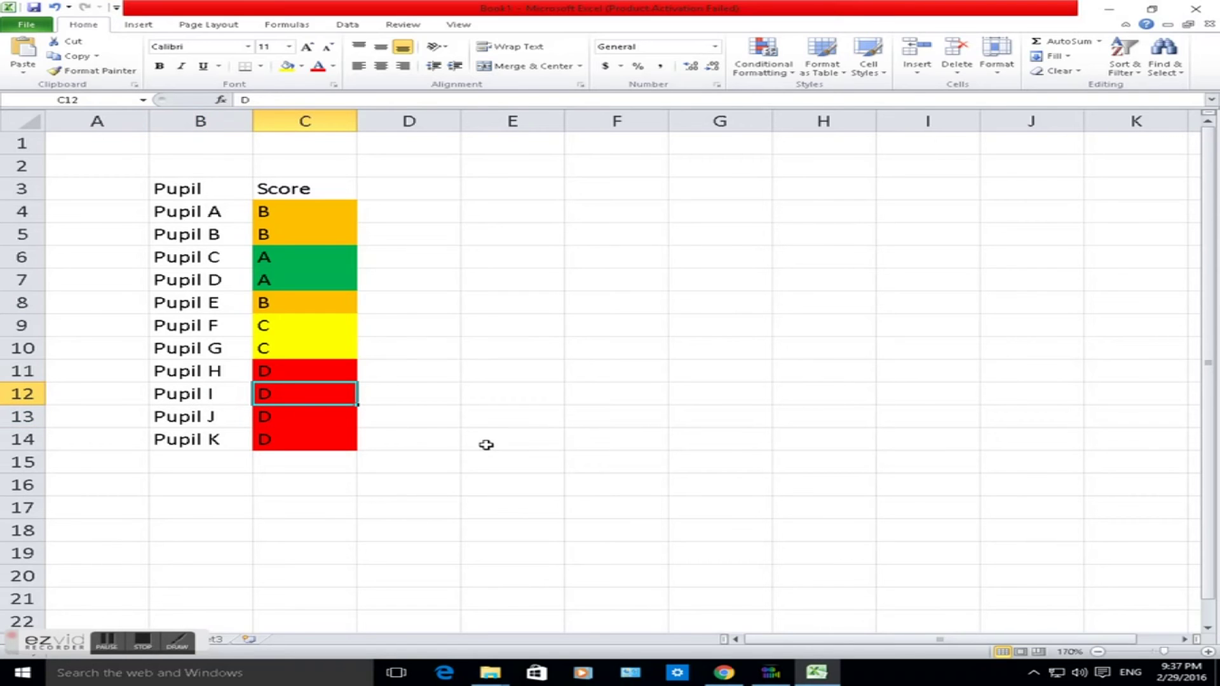
type("C")
left_click(464, 402)
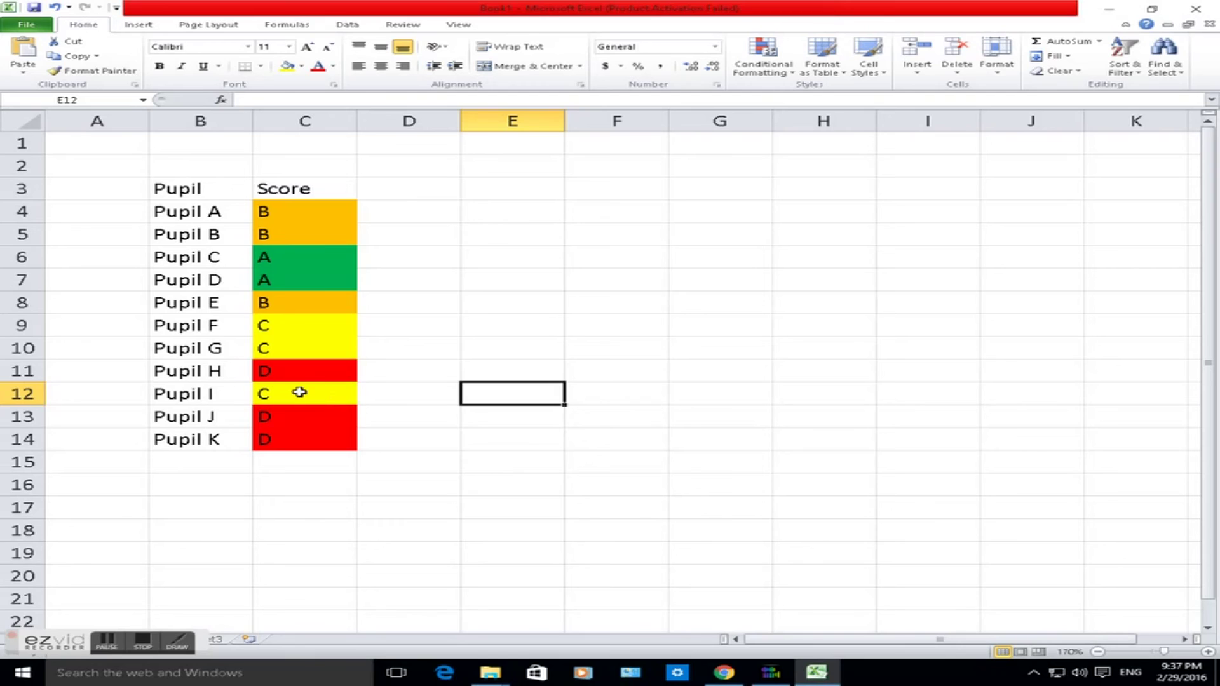
- Change Pupil K's score in C14 to A, then reselect C4:C14
left_click(287, 443)
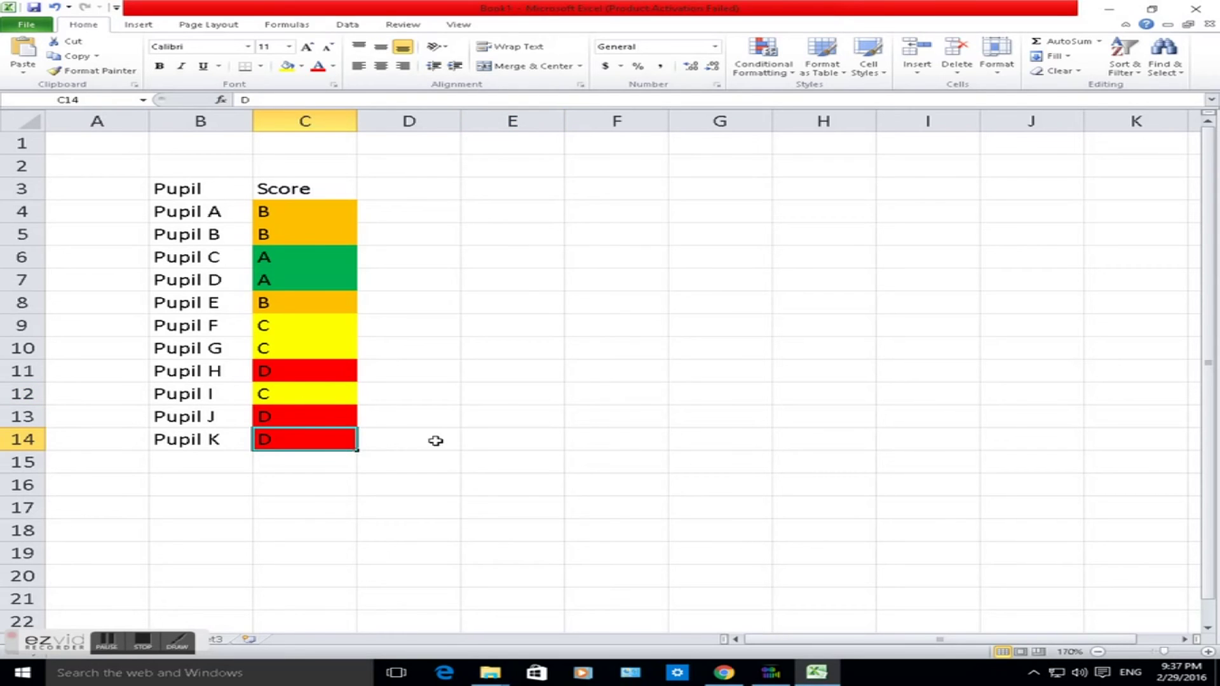
type("A")
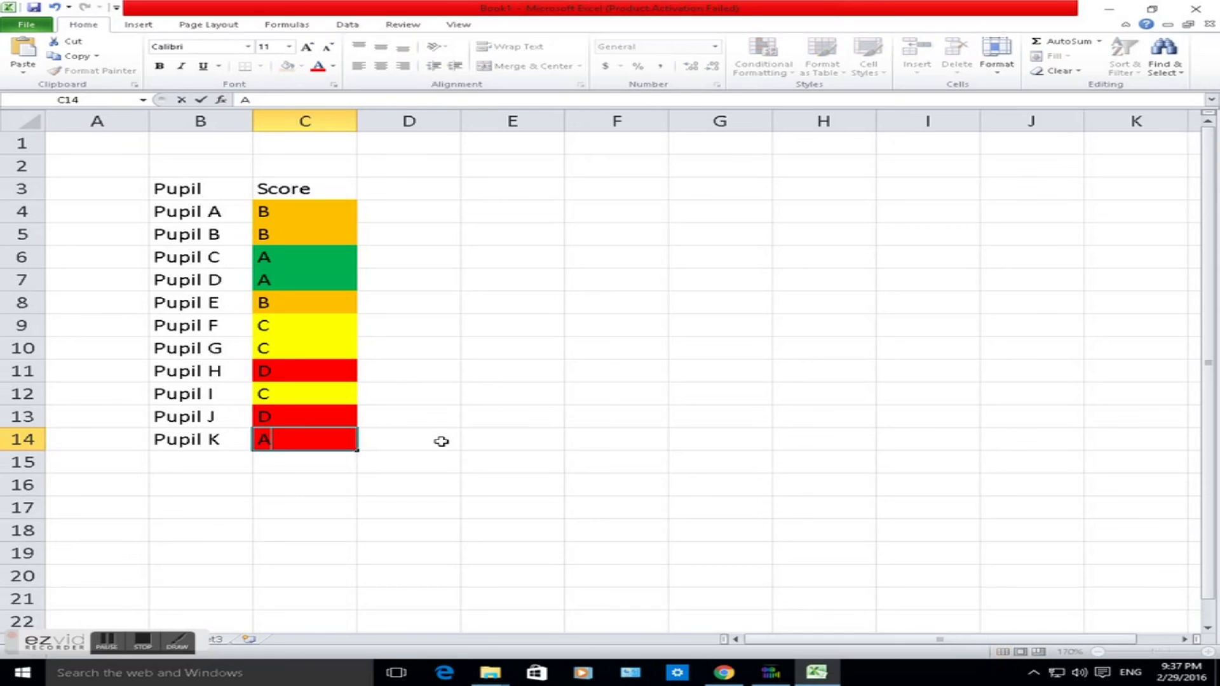
left_click(495, 379)
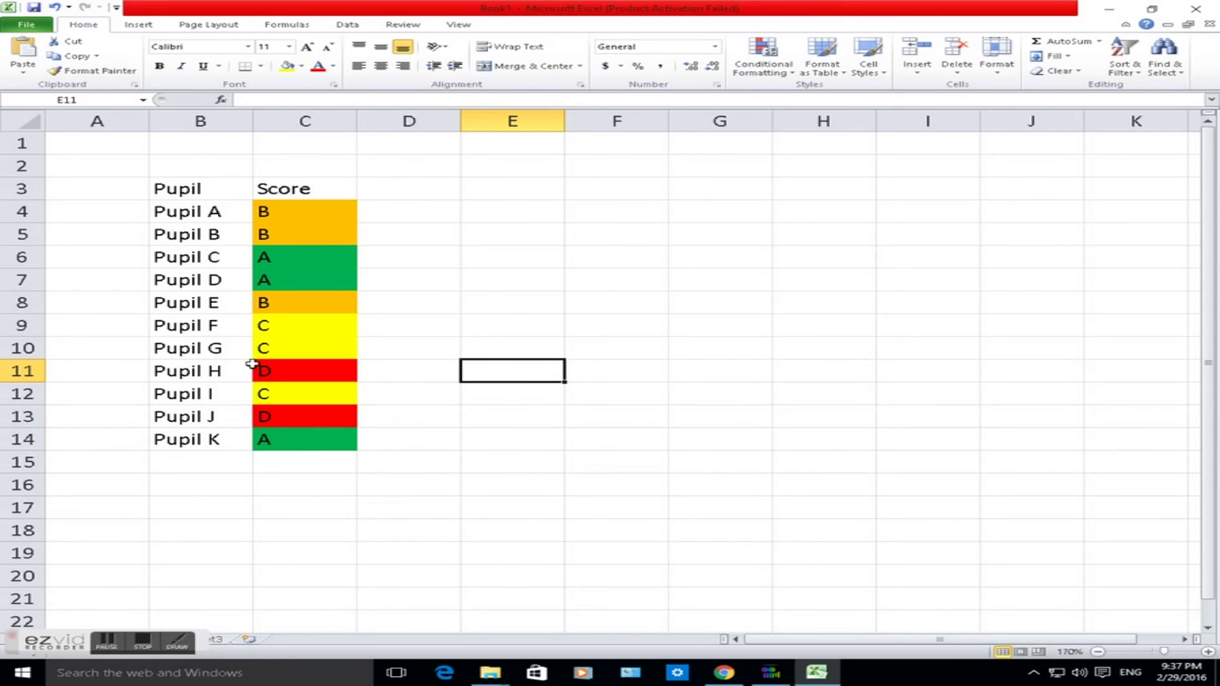
left_click_drag(273, 207, 300, 433)
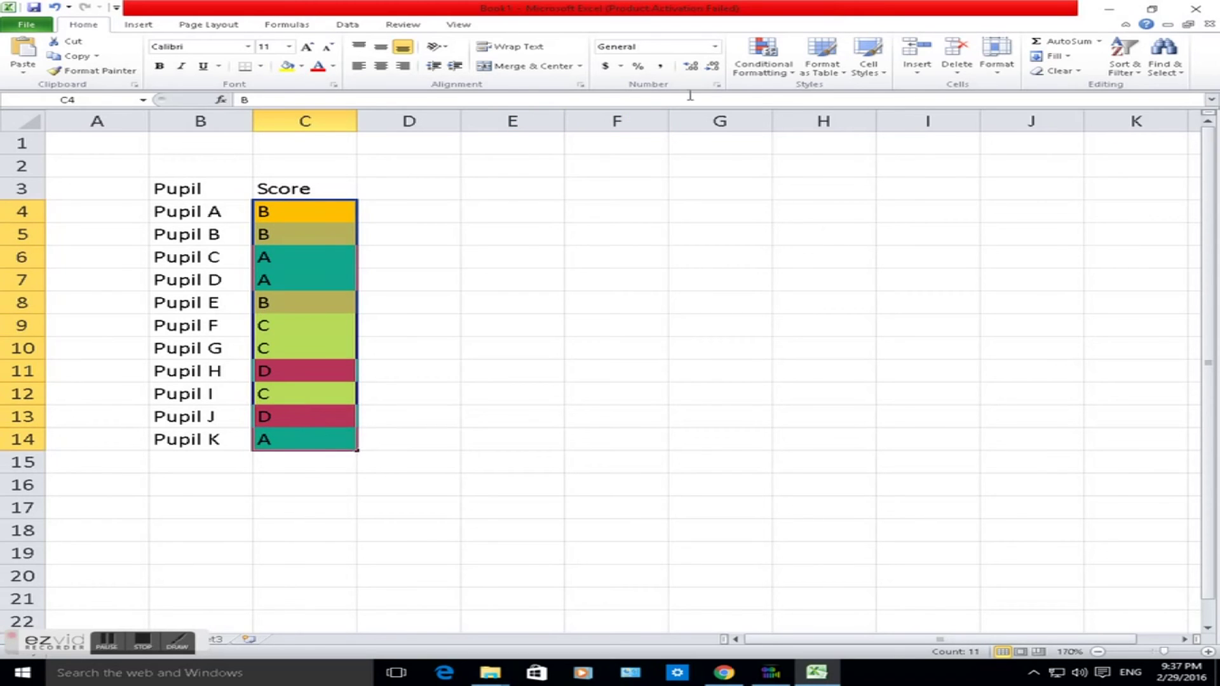
left_click(788, 73)
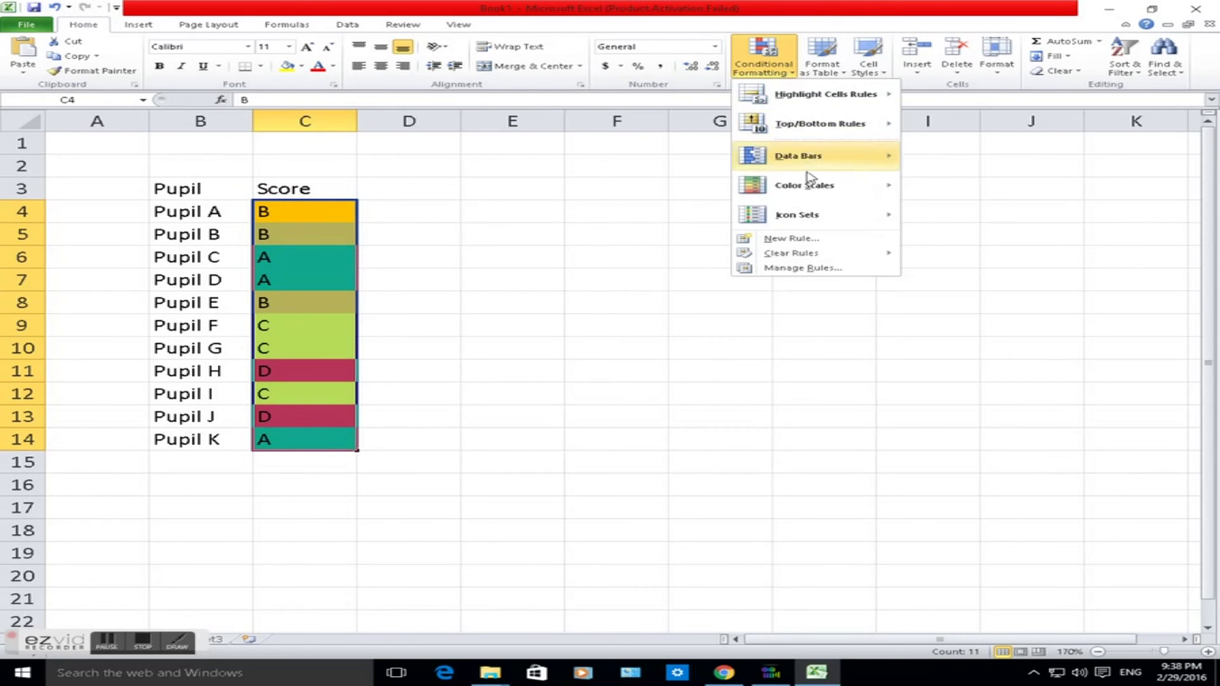
mouse_move(851, 97)
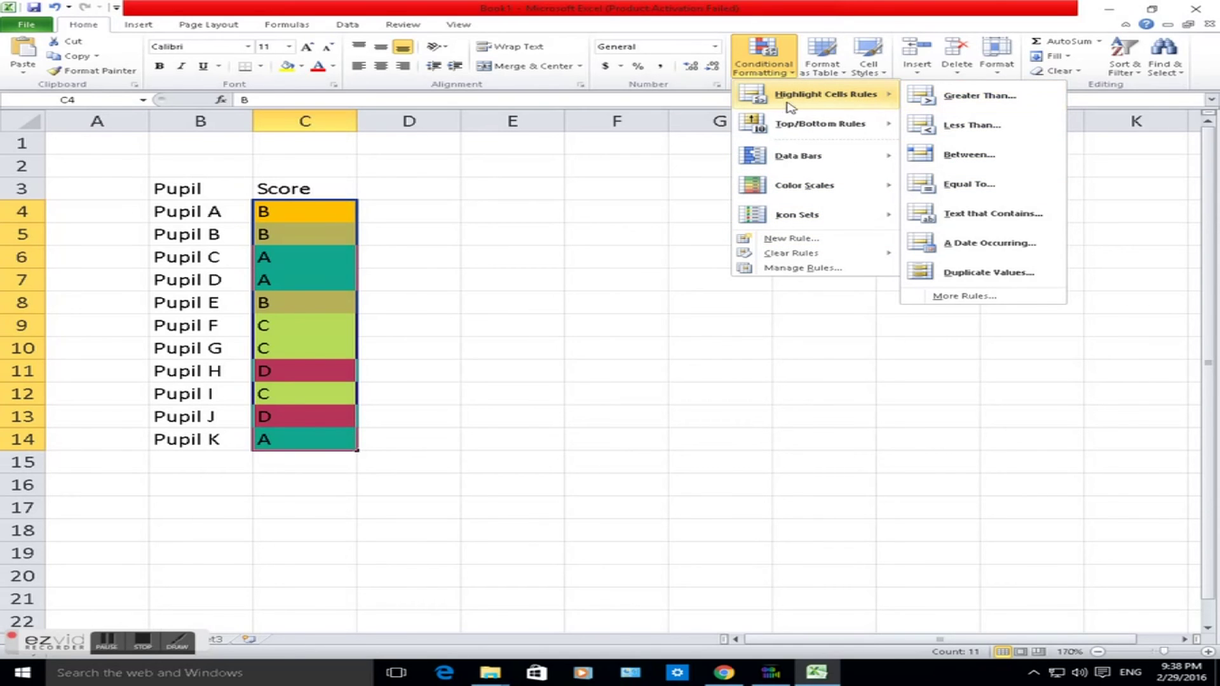
left_click(940, 184)
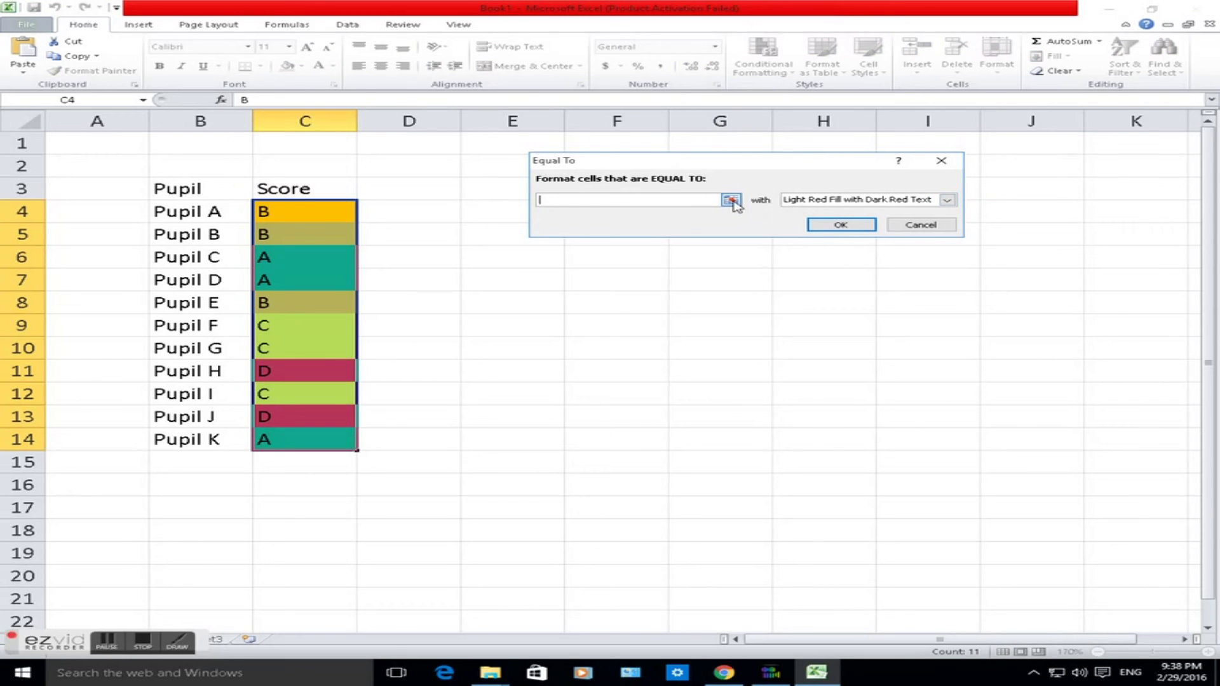
type("B")
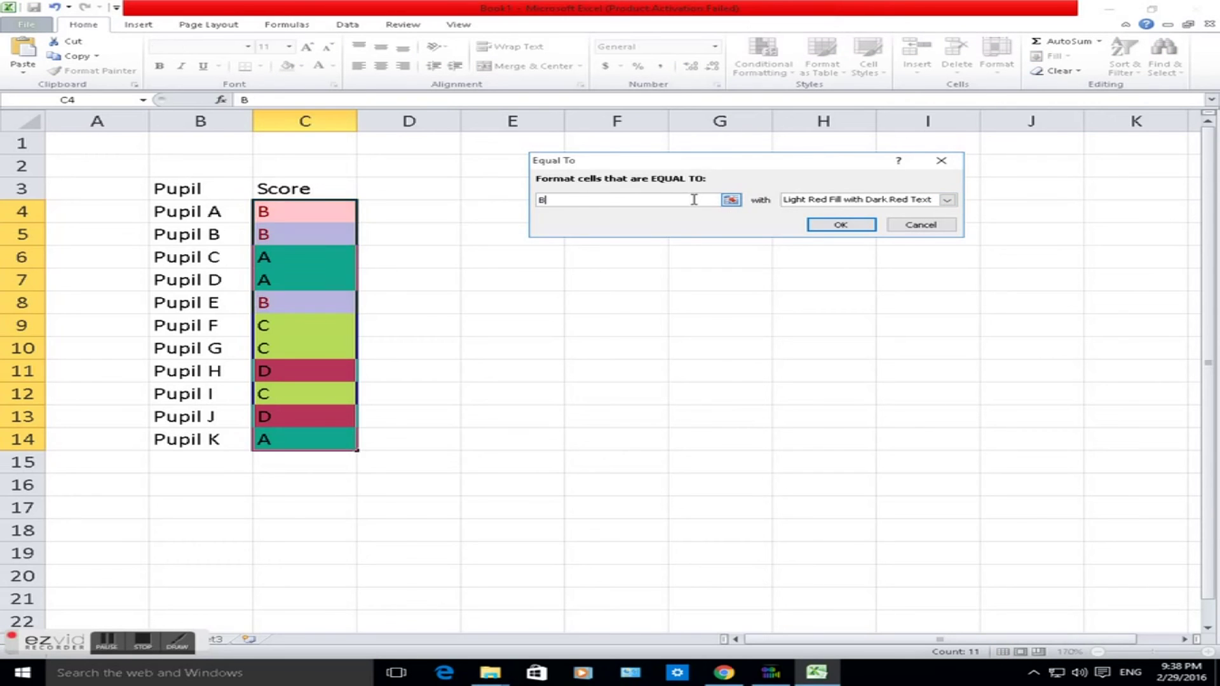
left_click(947, 200)
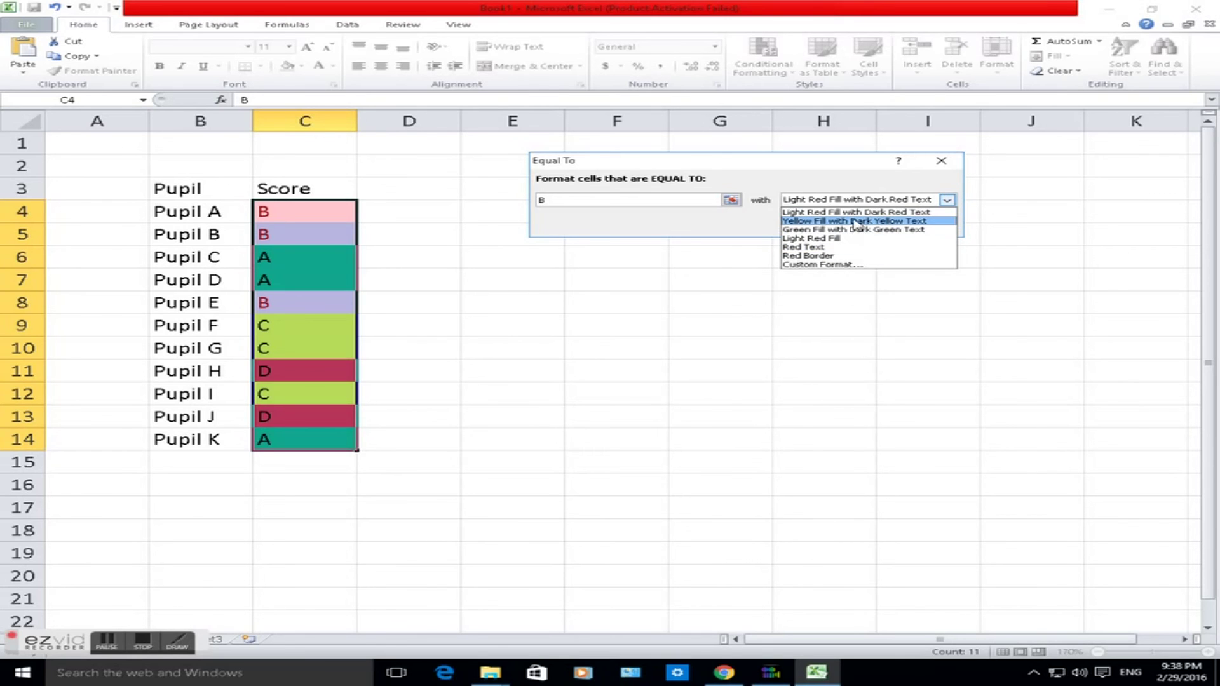
left_click(848, 265)
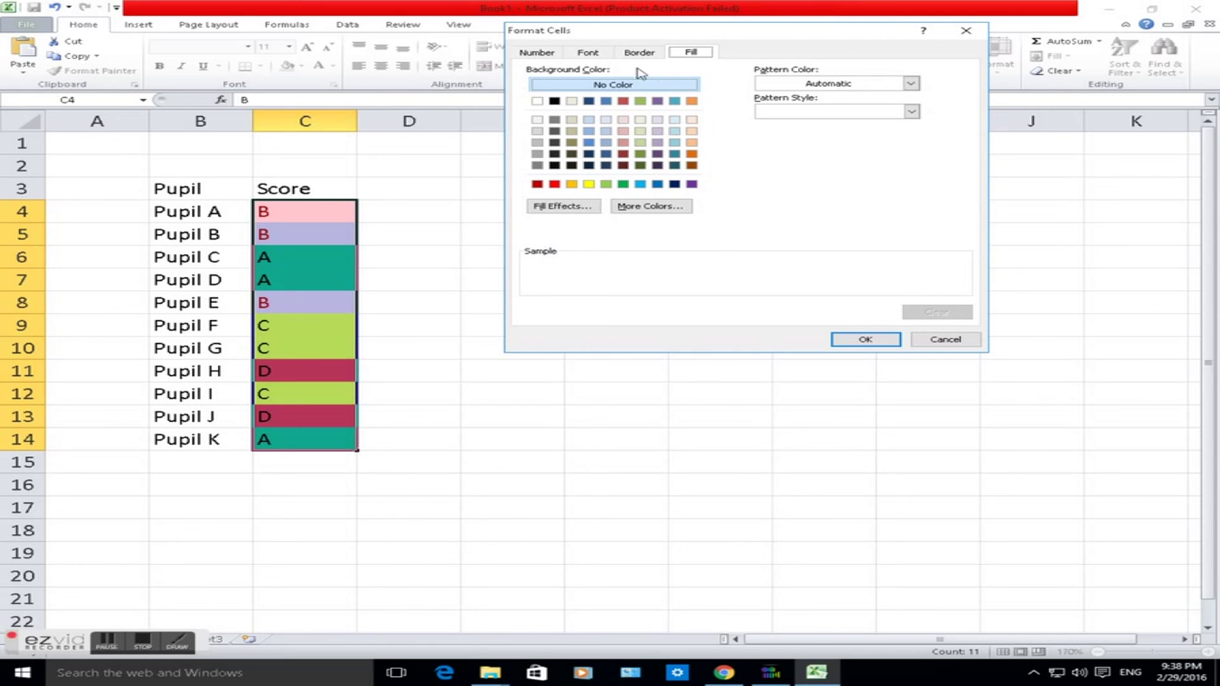
left_click(597, 53)
left_click(550, 54)
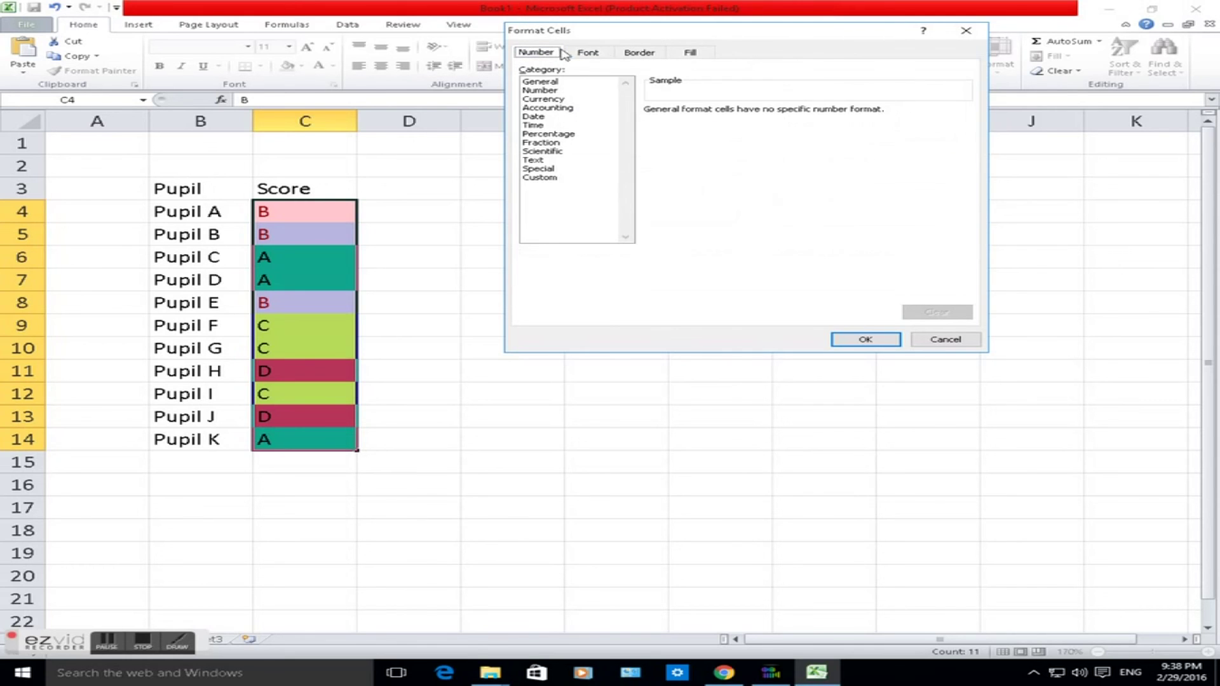
left_click(690, 54)
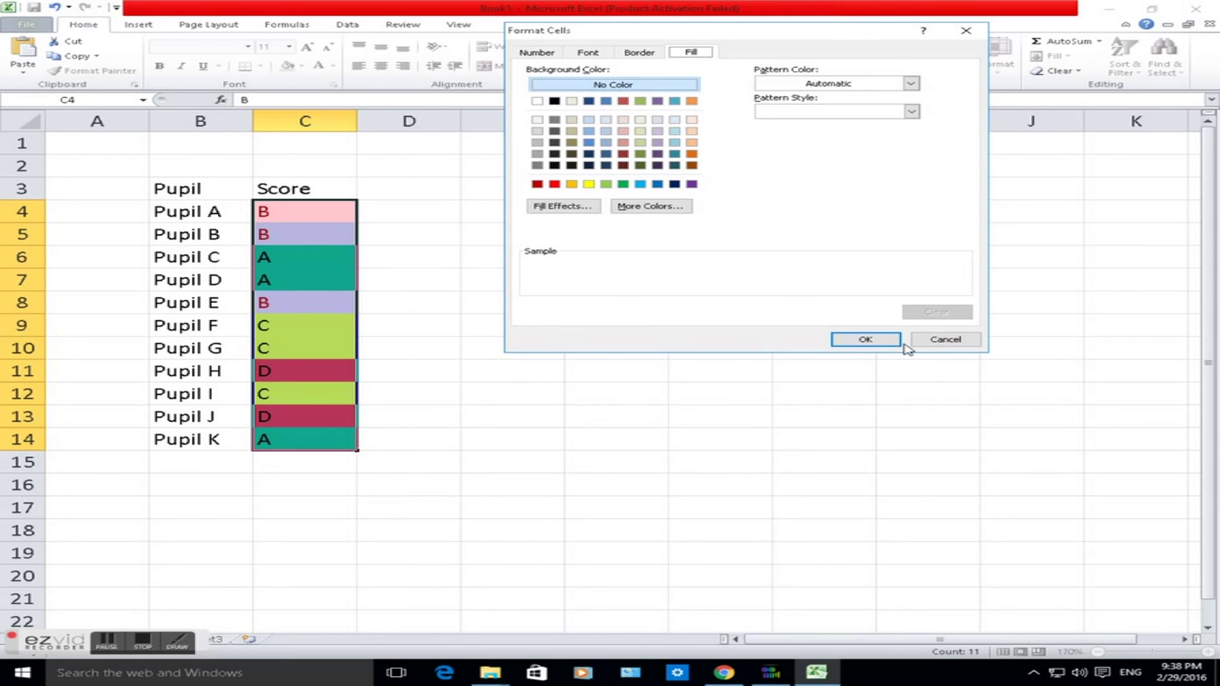
left_click(930, 342)
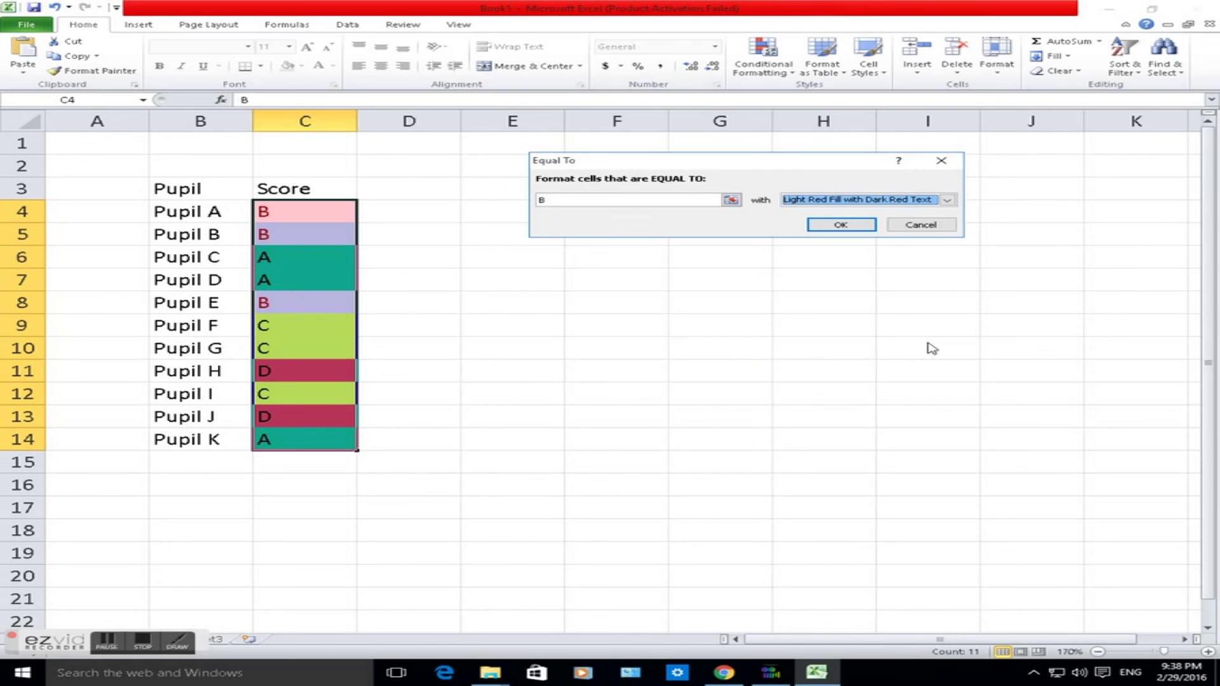
left_click(892, 224)
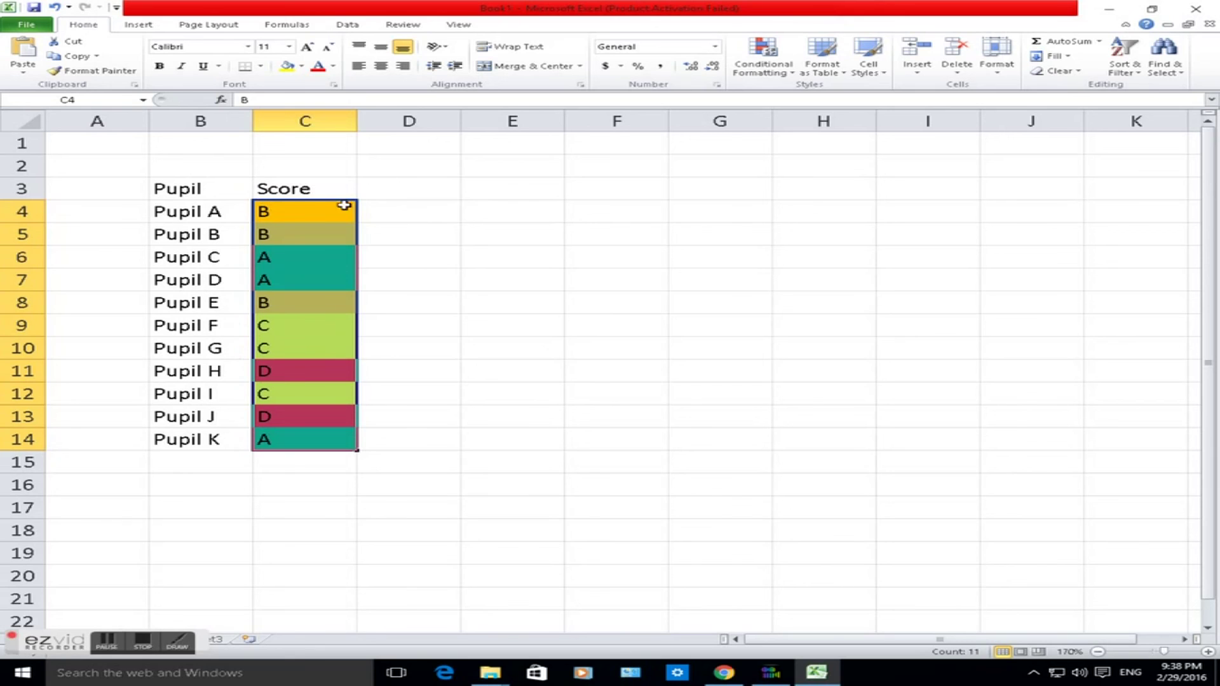
- Change Pupil A's score in C4 to C and check it turns yellow
left_click(291, 211)
left_click(305, 236)
left_click(319, 219)
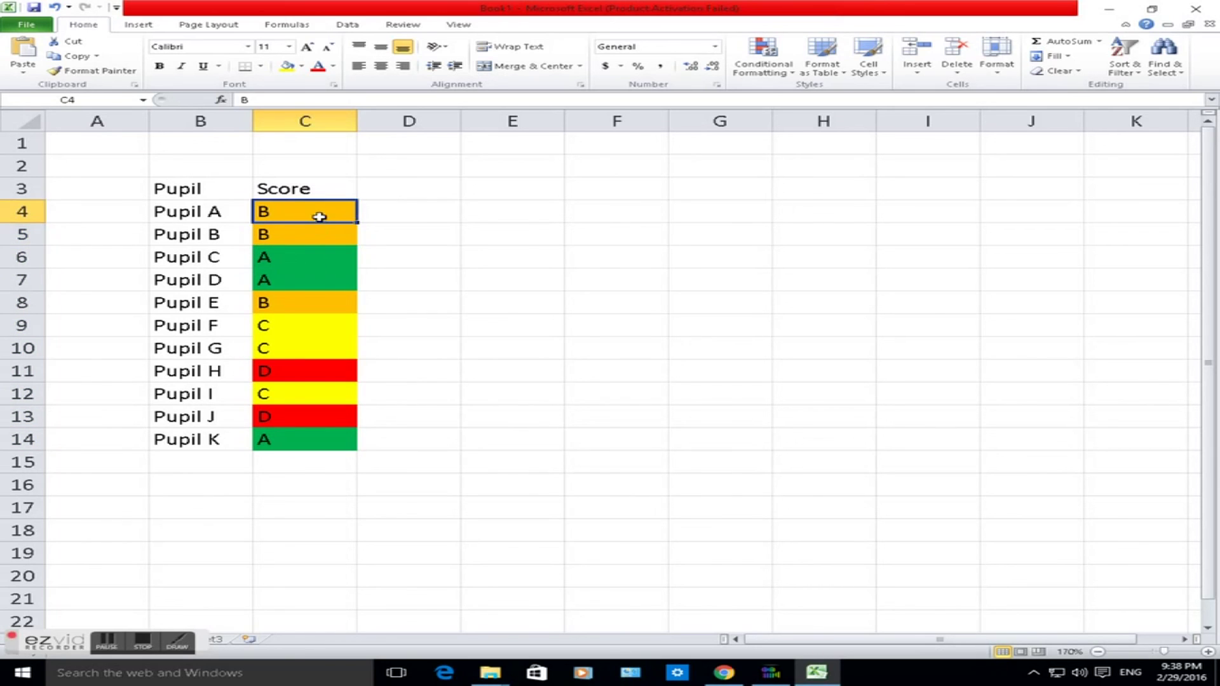
type("C")
left_click(441, 213)
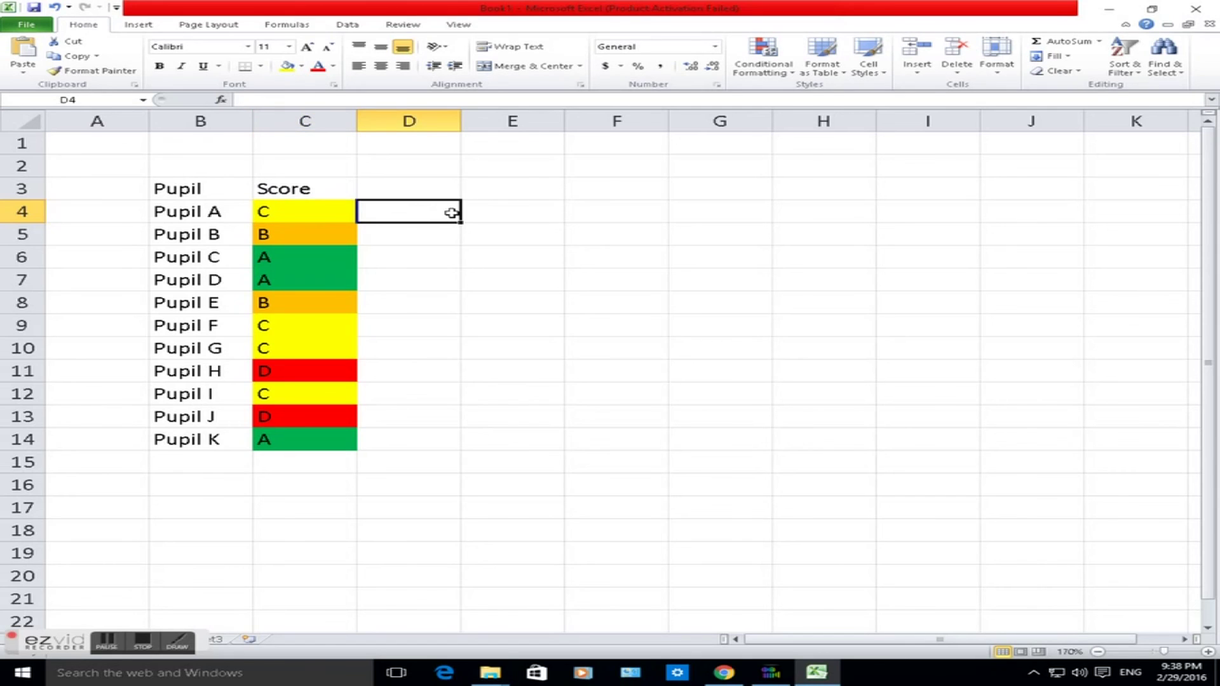
left_click(563, 220)
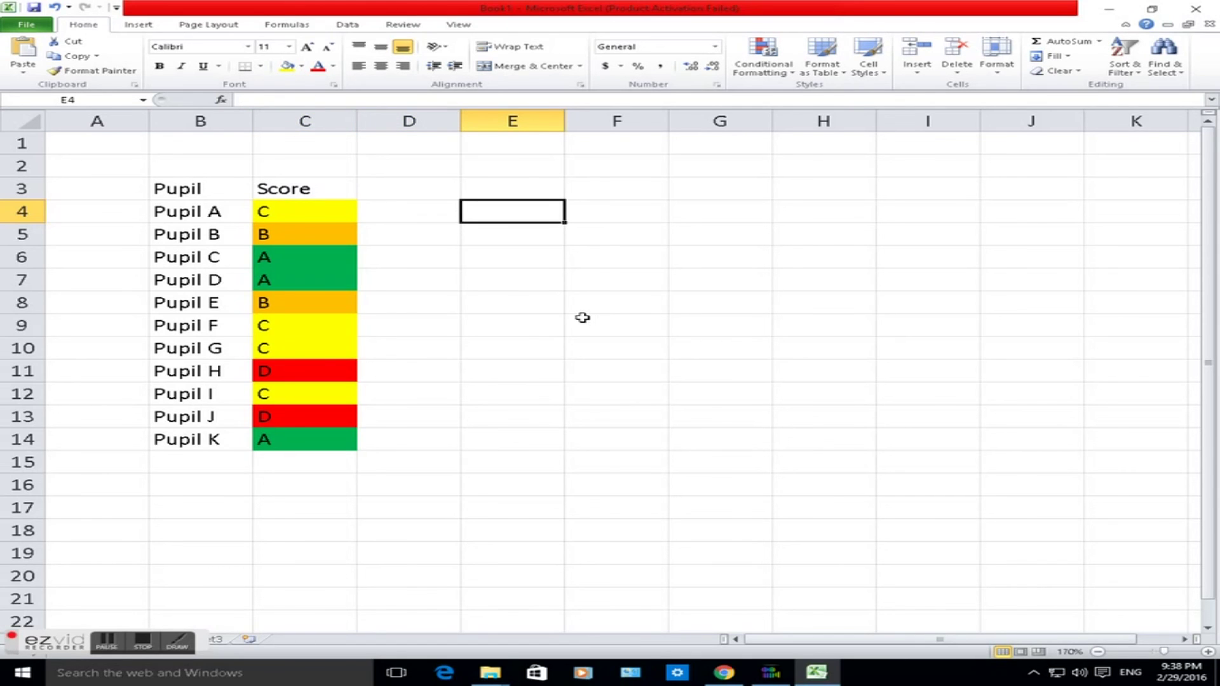